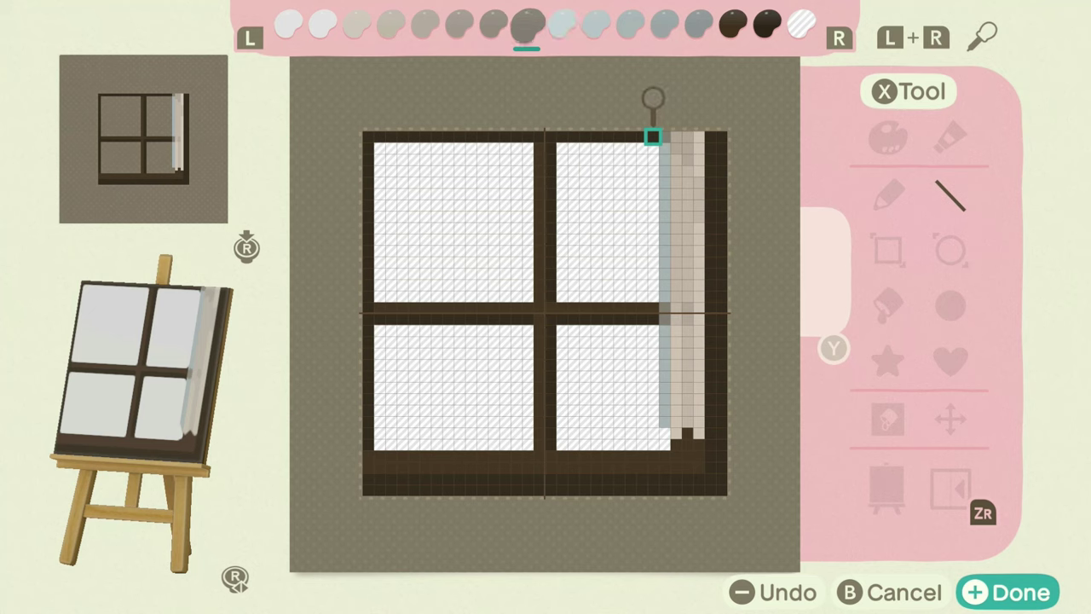
- Extend the curtain across the right window panes with vertical blue-grey lines, using taupe shades where it covers the frame
key(r)
key(r)
key(r)
key(r)
key(r)
mouse_move(653, 137)
mouse_down()
mouse_move(653, 433)
mouse_move(642, 136)
mouse_move(631, 158)
mouse_move(630, 376)
mouse_up()
- Draw the next curtain folds with vertical lines in alternating blue-grey shades, ending at an uneven hem above the sill
key(l)
key(l)
key(l)
key(l)
key(l)
key(r)
key(r)
key(r)
key(r)
key(r)
key(l)
key(r)
key(l)
key(r)
key(r)
key(l)
key(l)
key(l)
key(l)
key(l)
key(l)
key(l)
key(l)
key(l)
key(r)
key(r)
key(r)
key(r)
key(r)
mouse_move(619, 421)
mouse_down()
mouse_move(619, 136)
mouse_move(607, 148)
mouse_up()
- Add another blue-grey column at the curtain's inner edge, tinting the top frame and middle bar beneath it taupe
key(l)
key(l)
key(l)
key(l)
key(l)
key(l)
key(l)
key(r)
key(r)
key(r)
key(r)
key(r)
key(r)
key(r)
key(r)
key(l)
key(l)
key(l)
key(l)
key(l)
key(l)
key(l)
key(r)
key(r)
key(r)
key(r)
key(r)
key(r)
key(r)
key(r)
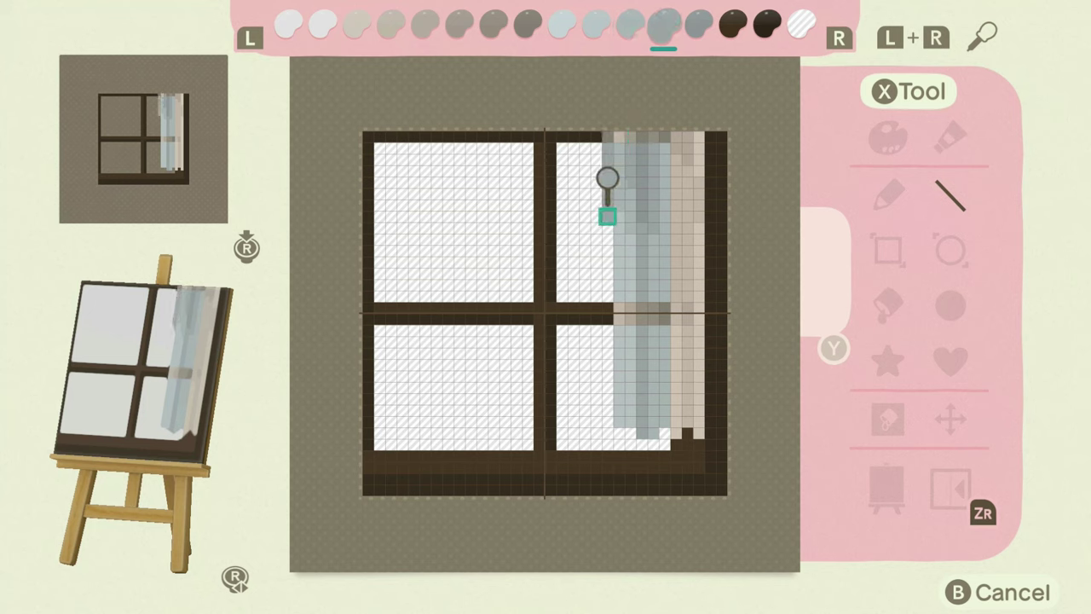
drag(607, 217, 607, 217)
mouse_move(607, 217)
mouse_down()
mouse_move(607, 431)
mouse_move(596, 149)
mouse_up()
- Shade one more darker and lighter blue-grey fold at the curtain's inner edge, with beige tones over the frame
key(l)
key(l)
key(l)
key(l)
key(l)
key(l)
key(l)
key(l)
key(l)
key(l)
key(l)
key(l)
key(l)
key(r)
key(l)
key(l)
key(l)
key(l)
key(l)
key(l)
key(l)
click(596, 136)
- Continue the curtain toward the centre divider with pale blue lines and matching frame tones
key(r)
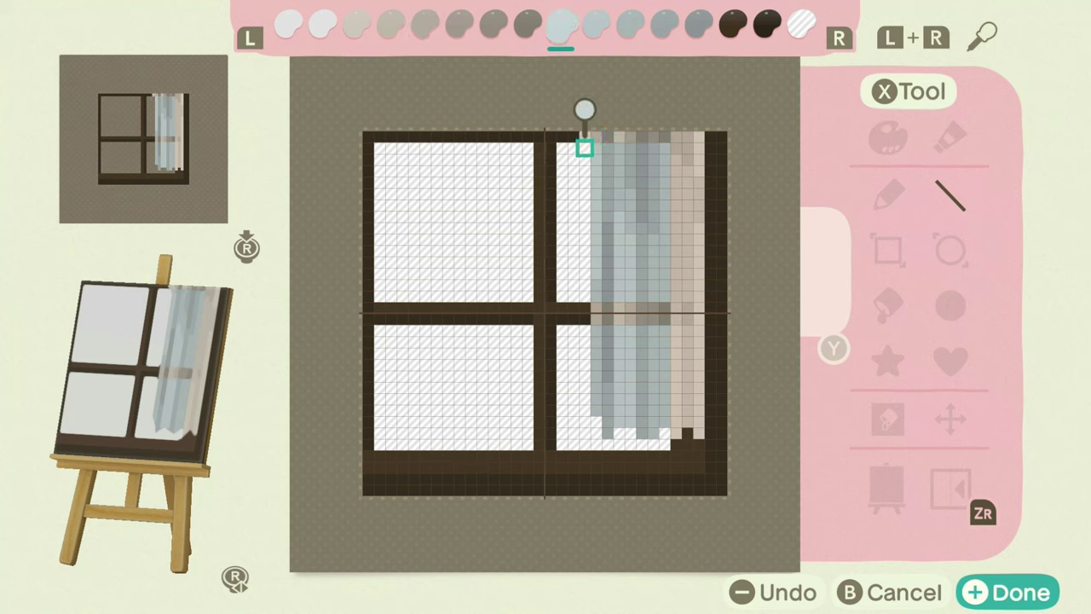
key(r)
key(l)
key(l)
key(l)
key(l)
key(l)
key(r)
key(r)
key(r)
key(r)
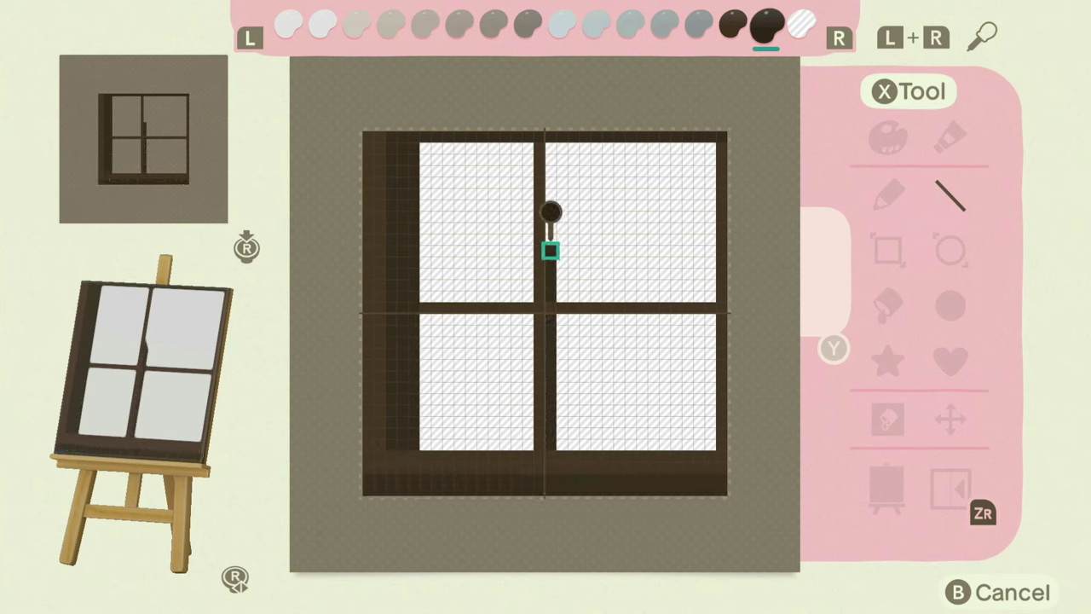
- Shade the right half of the vertical divider and the lower half of the horizontal bar in the darkest brown
drag(551, 239, 551, 142)
drag(714, 316, 425, 315)
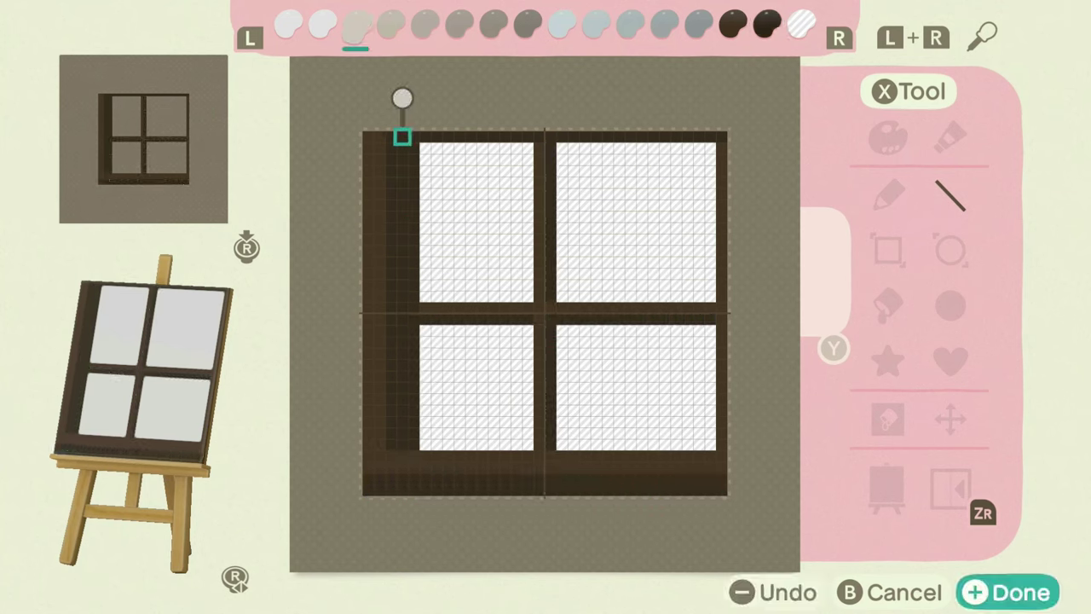
- Draw beige and taupe vertical curtain strips over the left frame and blue-grey strips onto the adjoining panes, stopping above the sill
key(r)
mouse_move(402, 138)
mouse_down()
mouse_move(389, 214)
mouse_move(402, 419)
mouse_move(402, 331)
mouse_up()
key(r)
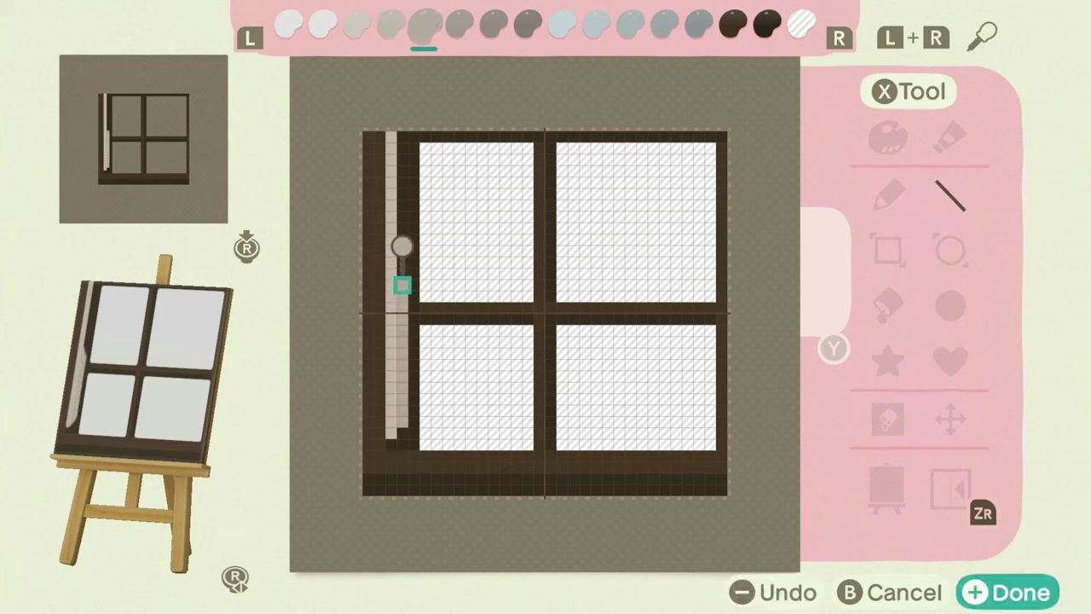
mouse_move(402, 262)
mouse_down()
mouse_move(413, 137)
mouse_move(412, 433)
mouse_move(426, 146)
mouse_move(436, 146)
mouse_move(434, 431)
mouse_move(448, 421)
mouse_up()
key(l)
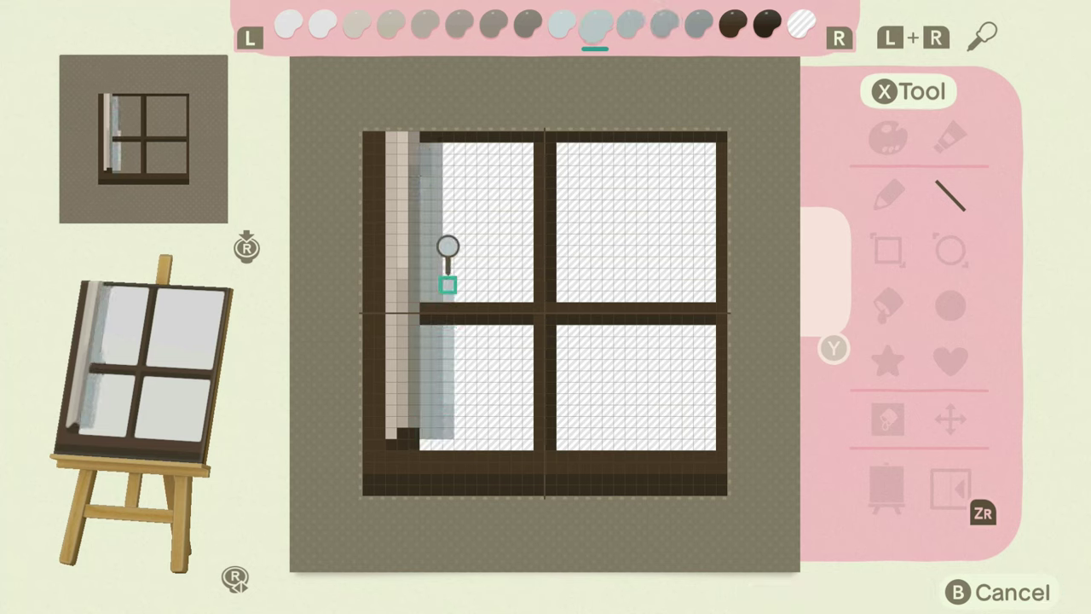
- Draw pale blue and grey-blue curtain folds across the middle of the left panes, leaving the horizontal bar uncovered
mouse_move(448, 272)
mouse_down()
mouse_move(446, 190)
mouse_move(459, 148)
mouse_move(455, 419)
mouse_move(469, 327)
mouse_move(470, 148)
mouse_move(482, 421)
mouse_move(494, 353)
mouse_up()
key(l)
key(r)
key(r)
key(r)
key(r)
drag(493, 302, 495, 211)
key(l)
key(r)
- Fill the left panes up to the centre divider with blue-grey folds and begin the curtain on the right panes
drag(505, 148, 505, 319)
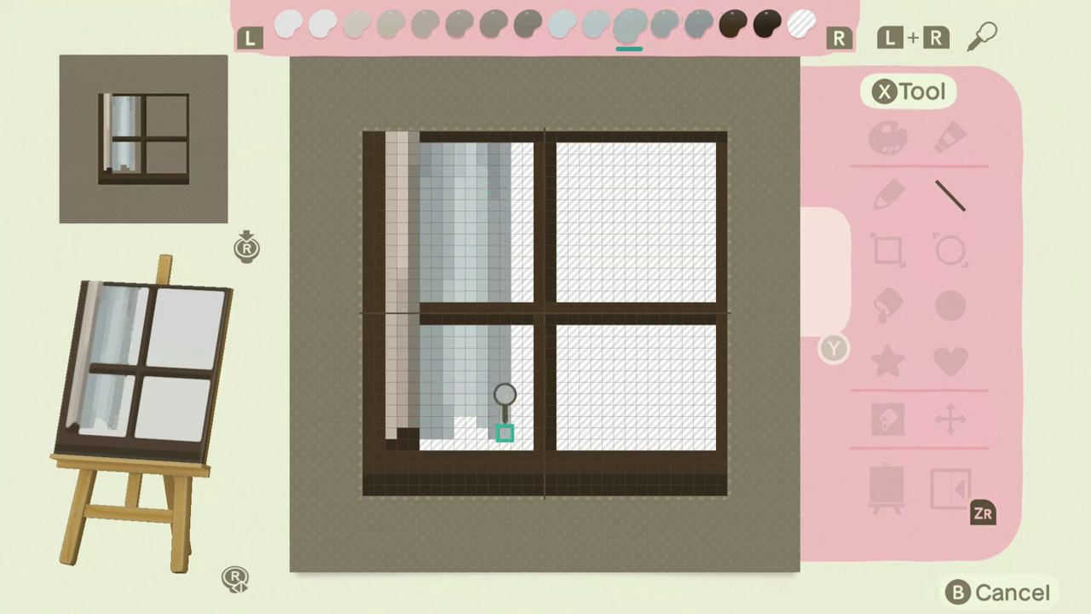
key(l)
mouse_move(514, 392)
mouse_down()
mouse_move(517, 202)
mouse_move(516, 326)
mouse_up()
key(l)
key(r)
mouse_move(562, 411)
mouse_down()
mouse_move(562, 159)
mouse_move(572, 395)
mouse_move(585, 422)
mouse_move(585, 146)
mouse_move(596, 419)
mouse_up()
key(r)
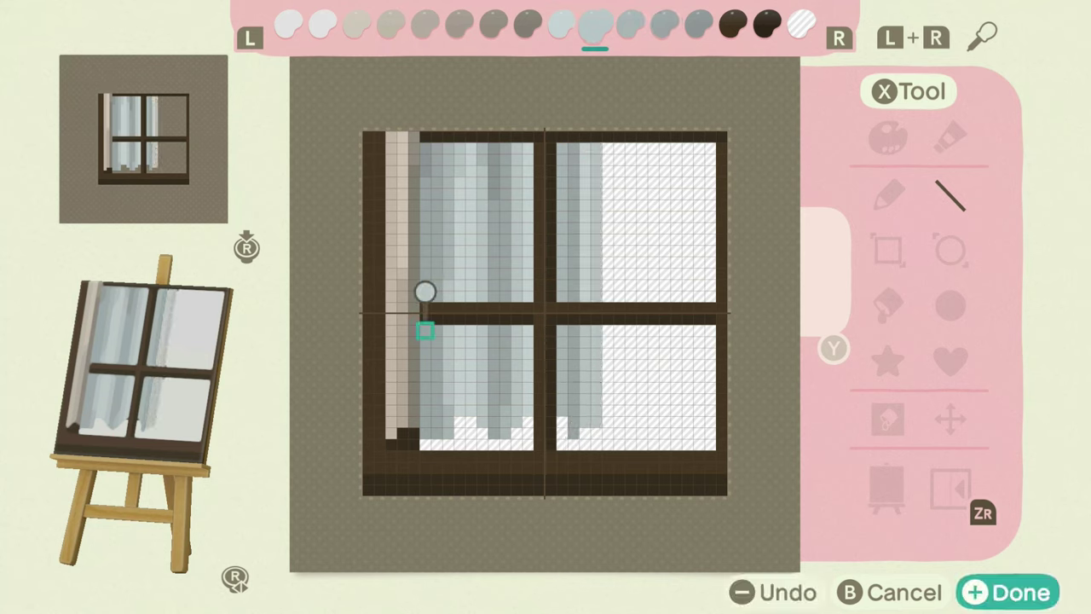
- Shade the beige curtain's inner column and recolour the horizontal bar behind the first blue folds in taupe tones
key(l)
key(l)
key(l)
key(l)
key(r)
drag(414, 136, 413, 418)
key(r)
mouse_move(425, 318)
mouse_down()
mouse_move(425, 307)
mouse_move(448, 319)
mouse_move(449, 307)
mouse_move(471, 307)
mouse_move(471, 319)
mouse_up()
- Recolour the rest of the left horizontal bar in beige and taupe shades that follow the curtain folds
key(l)
key(l)
key(l)
key(l)
key(r)
key(r)
mouse_move(482, 307)
mouse_down()
mouse_move(481, 319)
mouse_move(517, 307)
mouse_up()
key(r)
key(r)
key(l)
key(l)
key(l)
drag(528, 307, 528, 319)
- Recolour the centre vertical divider in beige tones from the top edge down to the curtain hem
key(l)
mouse_move(539, 411)
mouse_down()
mouse_move(538, 147)
mouse_move(550, 394)
mouse_up()
key(r)
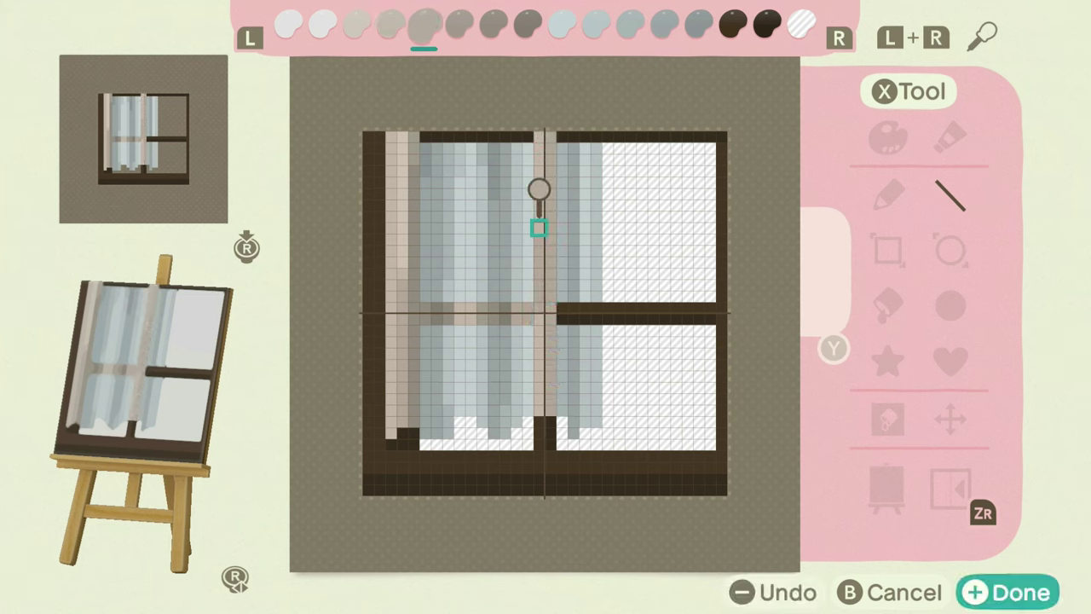
- Tint the horizontal bar behind the right panes' curtain folds in matching beige and taupe shades
key(r)
key(r)
drag(562, 319, 562, 307)
key(r)
drag(573, 307, 573, 319)
key(l)
key(l)
drag(584, 319, 585, 307)
key(l)
key(l)
key(l)
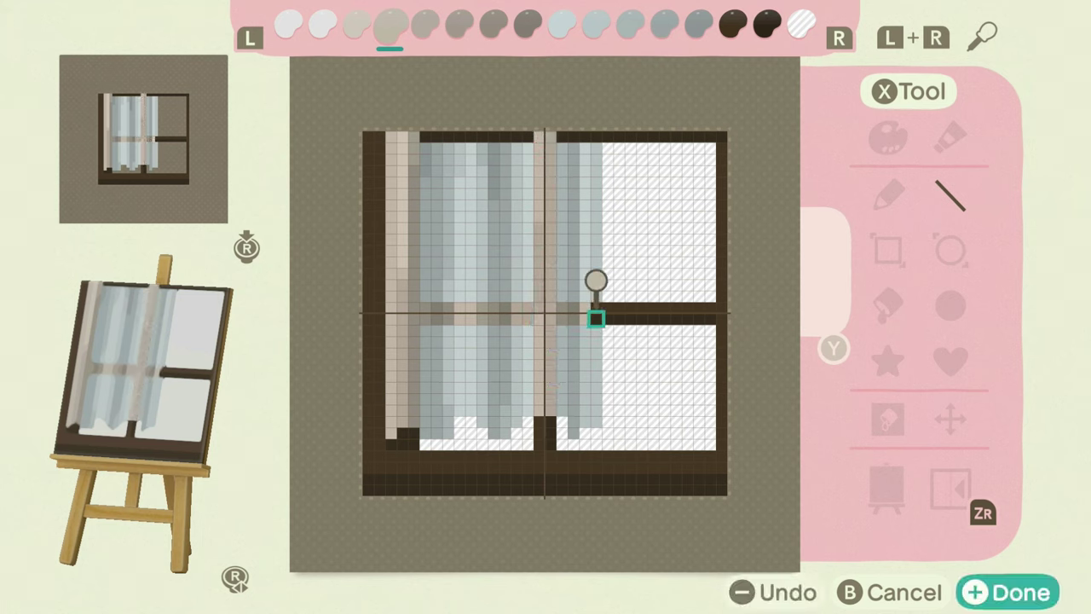
key(l)
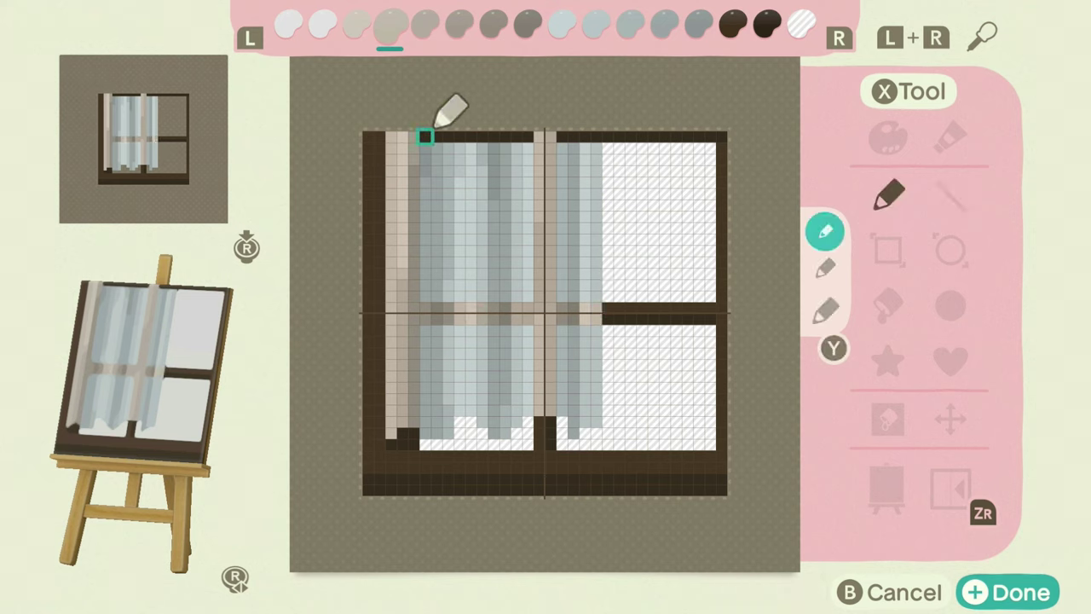
- Recolour the top frame bar above the left pane's first blue folds in beige and taupe shades
click(426, 138)
key(r)
key(r)
key(r)
click(437, 138)
key(l)
key(l)
click(449, 138)
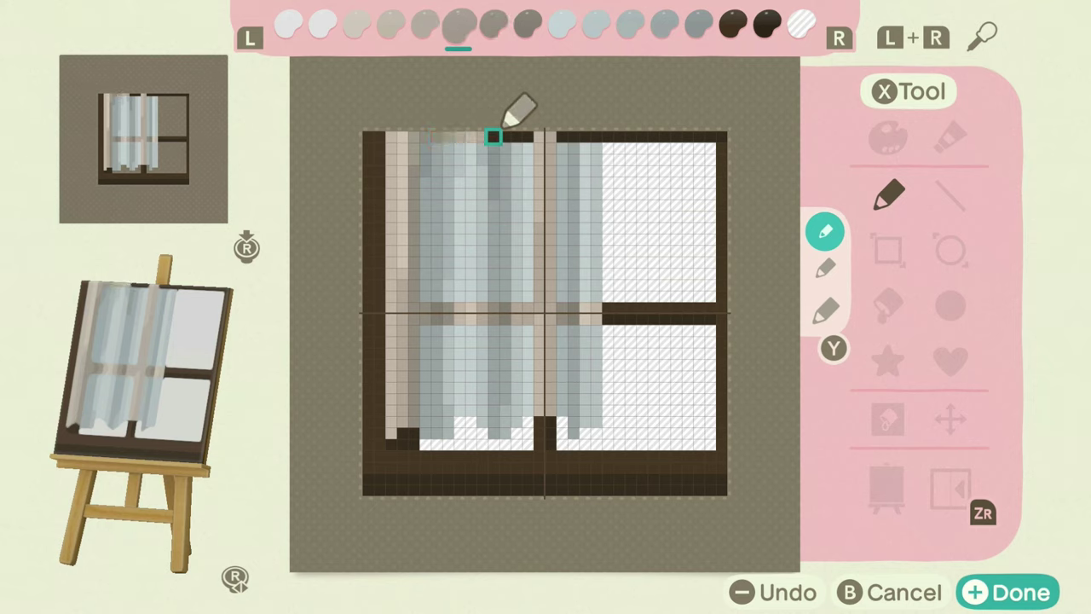
- Tint the rest of the top bar up to the centre divider in taupe shades that match the folds
key(r)
key(r)
click(493, 137)
key(l)
click(504, 137)
key(l)
key(l)
click(517, 137)
click(527, 138)
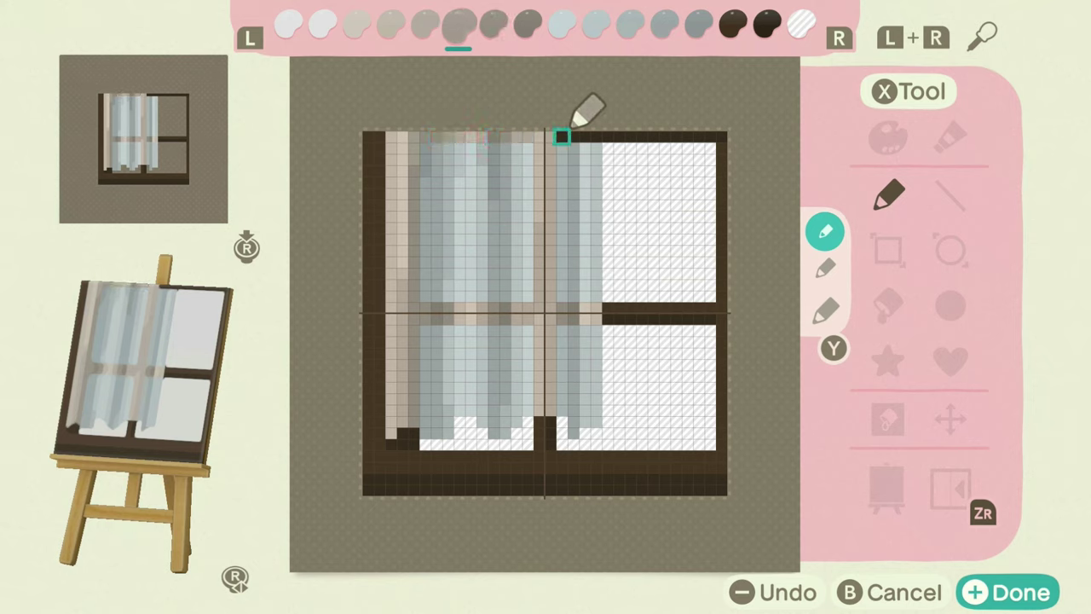
- Recolour the top bar above the right pane's curtain folds in taupe and beige shades
key(r)
click(573, 137)
key(l)
key(l)
key(l)
key(l)
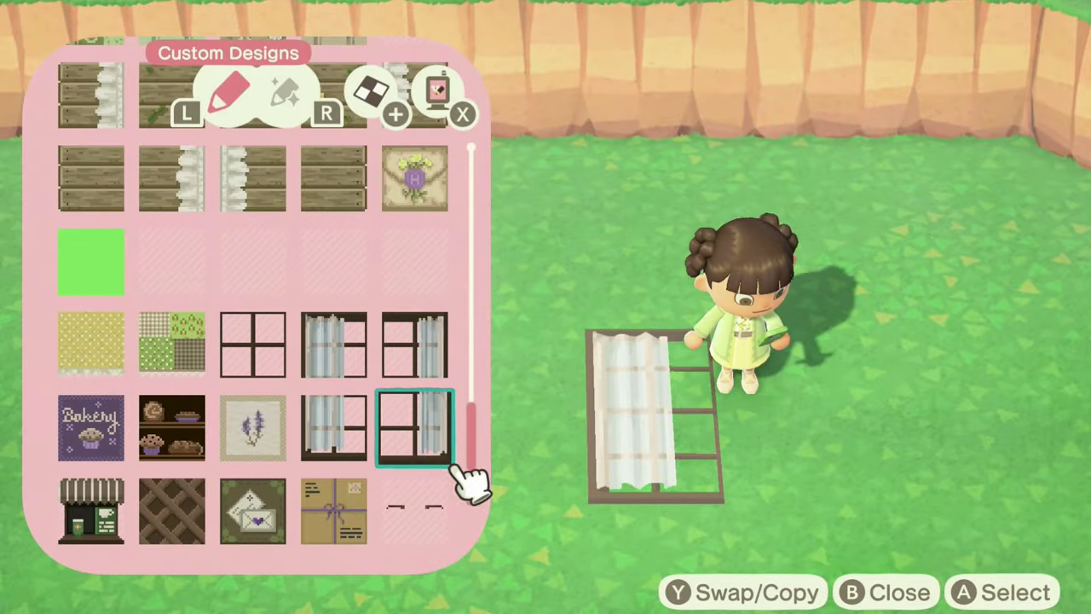
- Open the left-curtain window design for editing and paint dark brown down through the sill below the beige curtain
key(Up)
key(a)
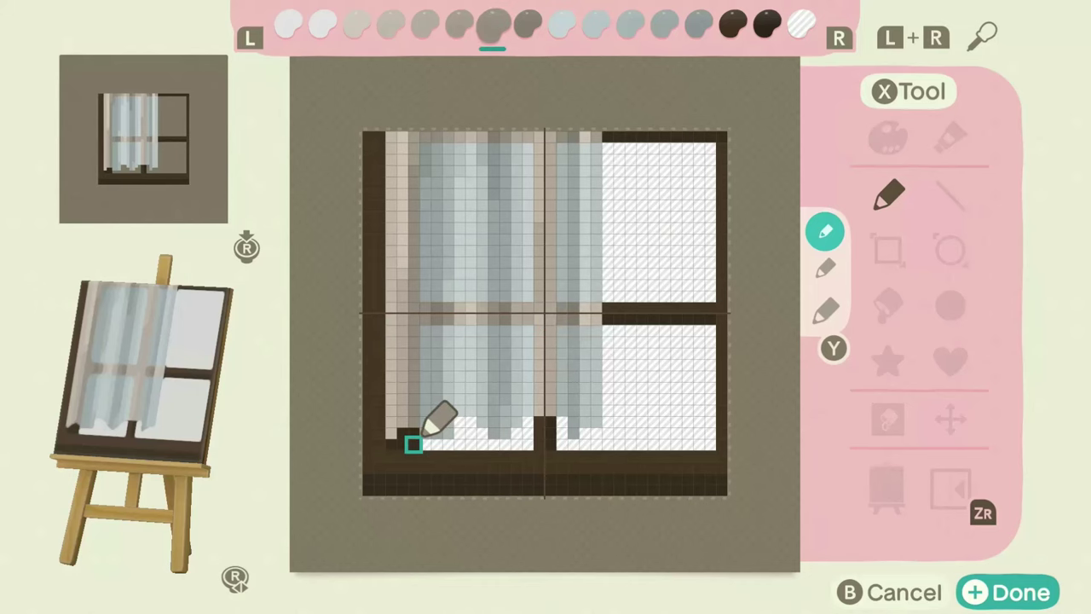
key(r)
click(413, 455)
key(x)
click(414, 456)
click(391, 467)
key(l)
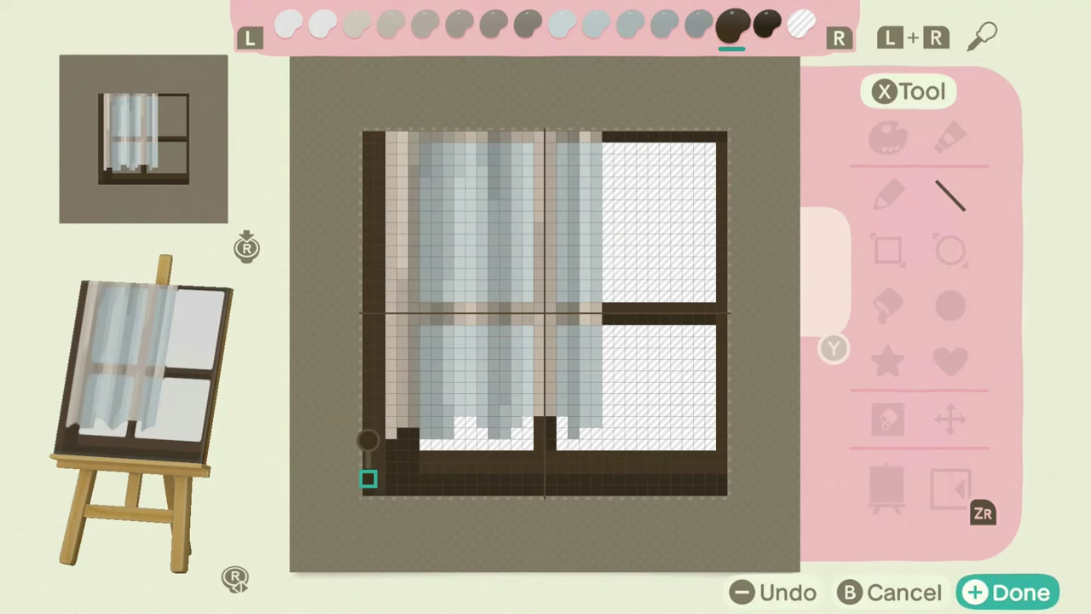
- Replace the thick sill with transparent panes above a thin dark brown bottom bar, extending the centre divider down to it
key(r)
key(r)
mouse_move(425, 479)
mouse_down()
mouse_move(492, 453)
mouse_move(699, 463)
mouse_move(448, 478)
mouse_move(722, 479)
mouse_up()
key(l)
drag(546, 486, 546, 452)
key(r)
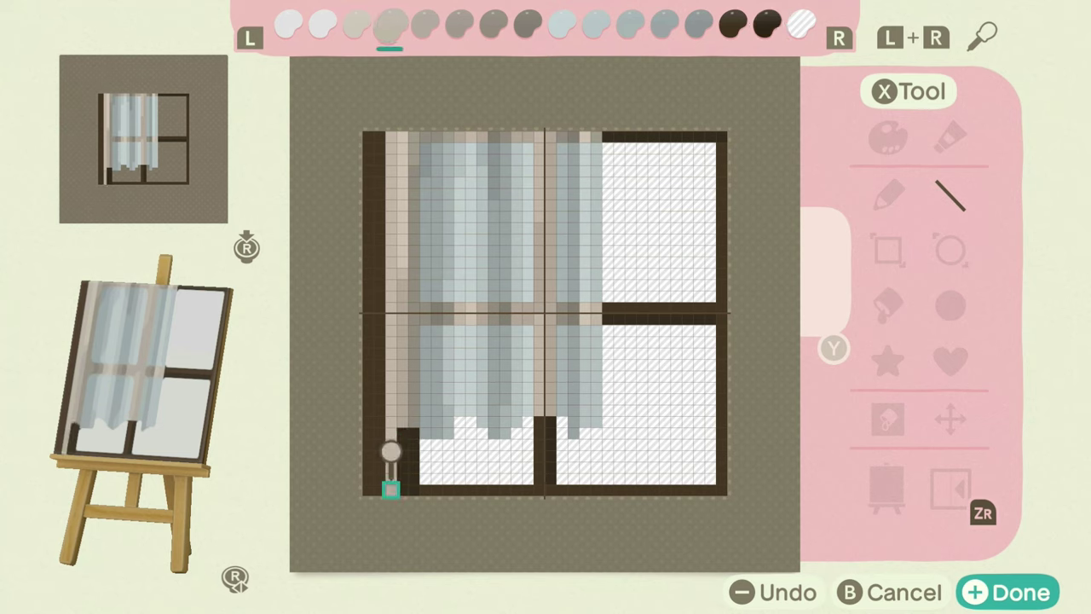
- Extend the beige curtain columns beside the left frame down to the bottom edge
key(l)
key(r)
click(402, 434)
key(l)
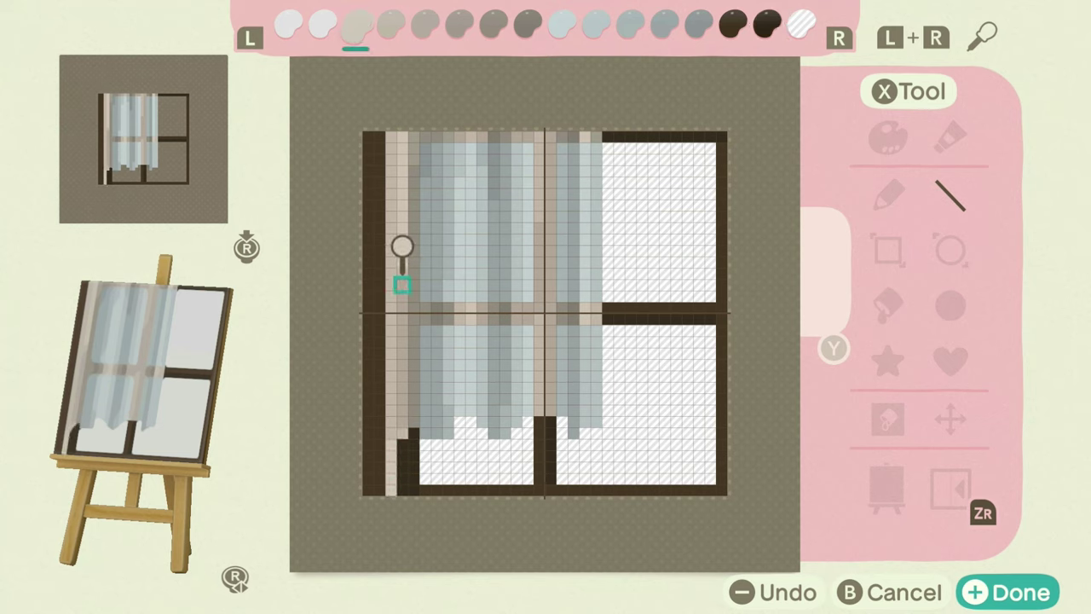
mouse_move(402, 285)
mouse_down()
mouse_move(402, 490)
mouse_move(413, 433)
mouse_move(425, 478)
mouse_up()
- Extend the left pane's blue folds down to the bottom bar in matching blue-grey shades
key(r)
key(r)
key(r)
key(r)
key(r)
key(l)
mouse_move(436, 478)
mouse_down()
mouse_move(437, 444)
mouse_move(449, 478)
mouse_up()
key(l)
mouse_move(471, 421)
mouse_down()
mouse_move(470, 490)
mouse_move(482, 444)
mouse_move(494, 478)
mouse_move(505, 433)
mouse_move(517, 478)
mouse_up()
key(l)
key(r)
key(r)
key(r)
key(l)
key(l)
key(l)
key(l)
- Finish the left pane's last blue fold and continue the centre divider's beige tones to the bottom edge
mouse_move(528, 479)
mouse_down()
mouse_move(527, 421)
mouse_move(539, 479)
mouse_up()
key(l)
key(l)
key(l)
key(l)
key(l)
key(l)
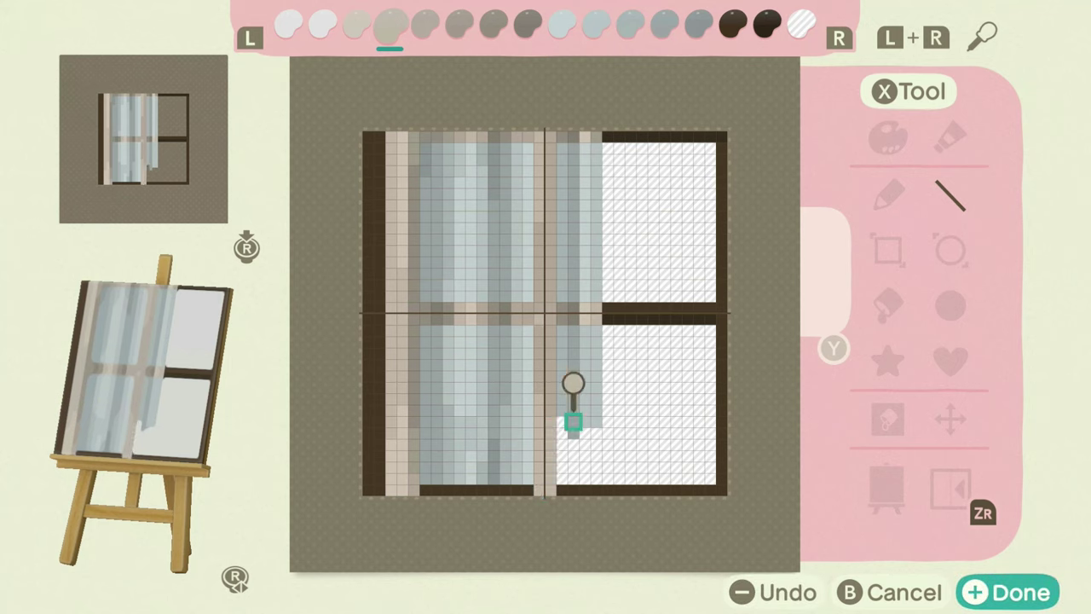
- Extend the right panes' blue-grey folds to the bottom bar and vary their shading along the length
key(r)
key(r)
key(r)
key(r)
key(r)
key(r)
key(r)
mouse_move(562, 421)
mouse_down()
mouse_move(562, 478)
mouse_move(573, 433)
mouse_up()
key(r)
key(r)
key(l)
key(l)
drag(585, 376, 585, 261)
drag(585, 433, 585, 479)
- Tint the bottom bar beneath the right pane's folds and the folds just left of the divider in beige and taupe
key(l)
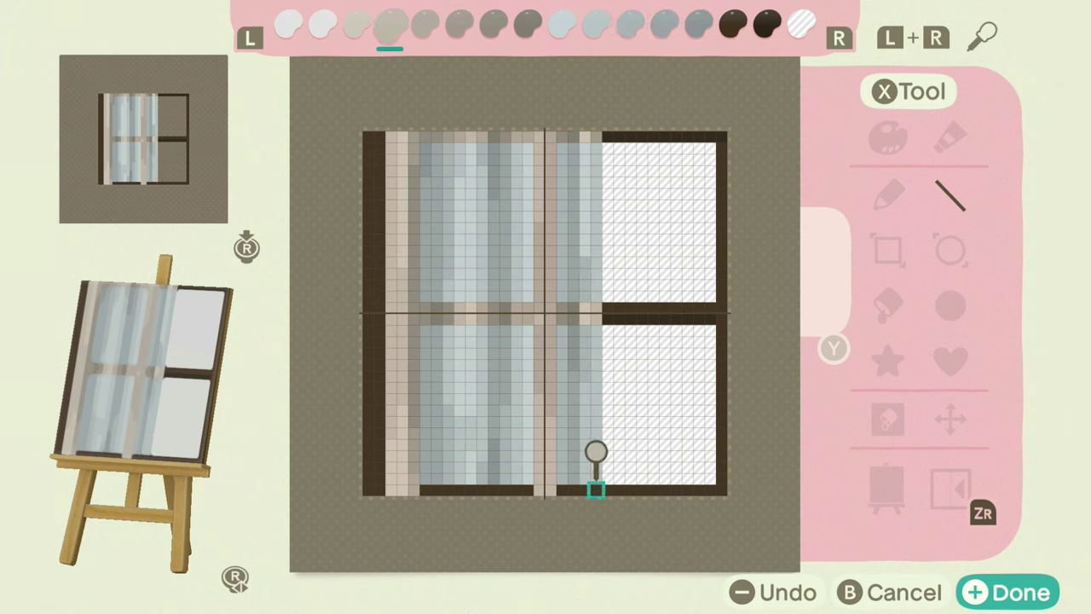
key(l)
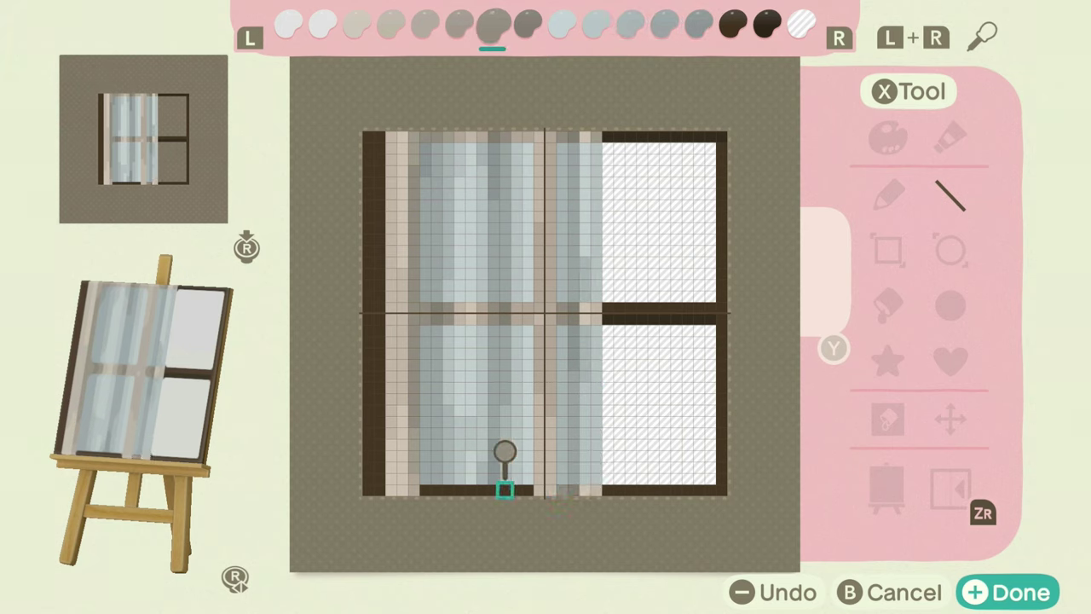
click(528, 490)
key(l)
key(l)
click(517, 490)
key(r)
click(505, 490)
key(r)
key(r)
click(483, 490)
- Recolour the remaining bottom bar under the left pane's folds in matching taupe shades
key(l)
key(l)
key(l)
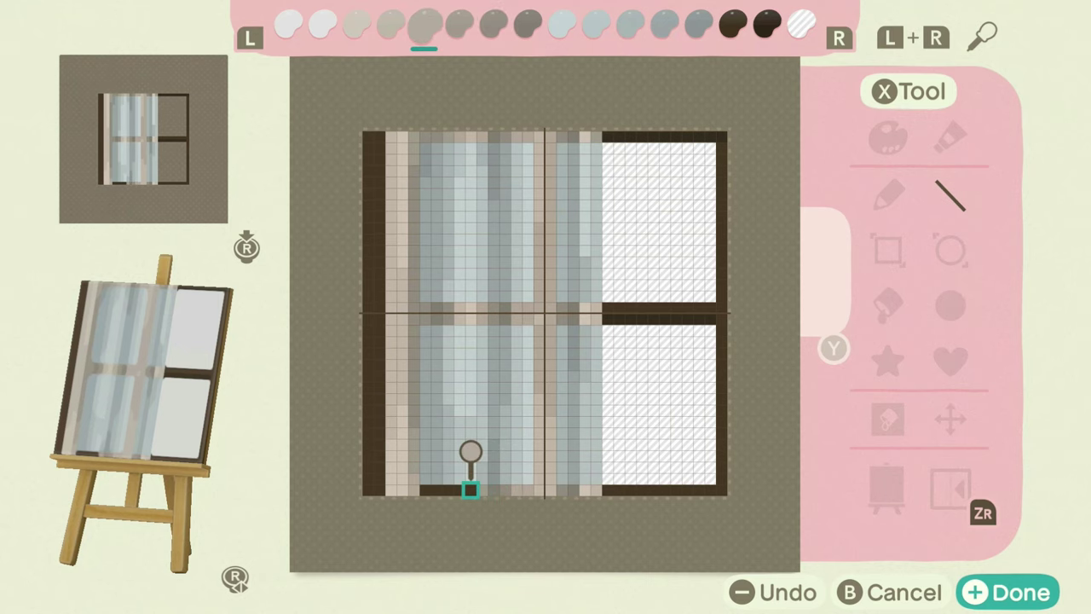
key(l)
key(r)
key(r)
mouse_move(459, 490)
mouse_down()
mouse_move(446, 491)
mouse_move(470, 490)
mouse_up()
key(r)
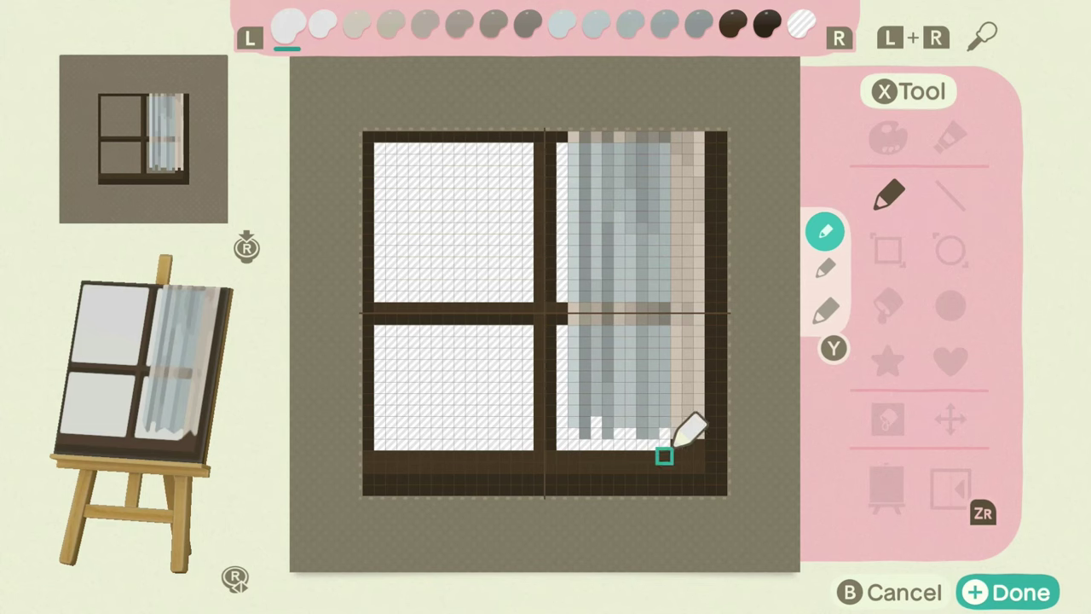
- Erase the thick sill of the right-curtain window design to transparent with the Line tool
key(x)
drag(664, 456, 369, 456)
drag(369, 479, 664, 479)
mouse_move(664, 490)
mouse_down()
mouse_move(369, 490)
mouse_move(699, 491)
mouse_up()
click(368, 467)
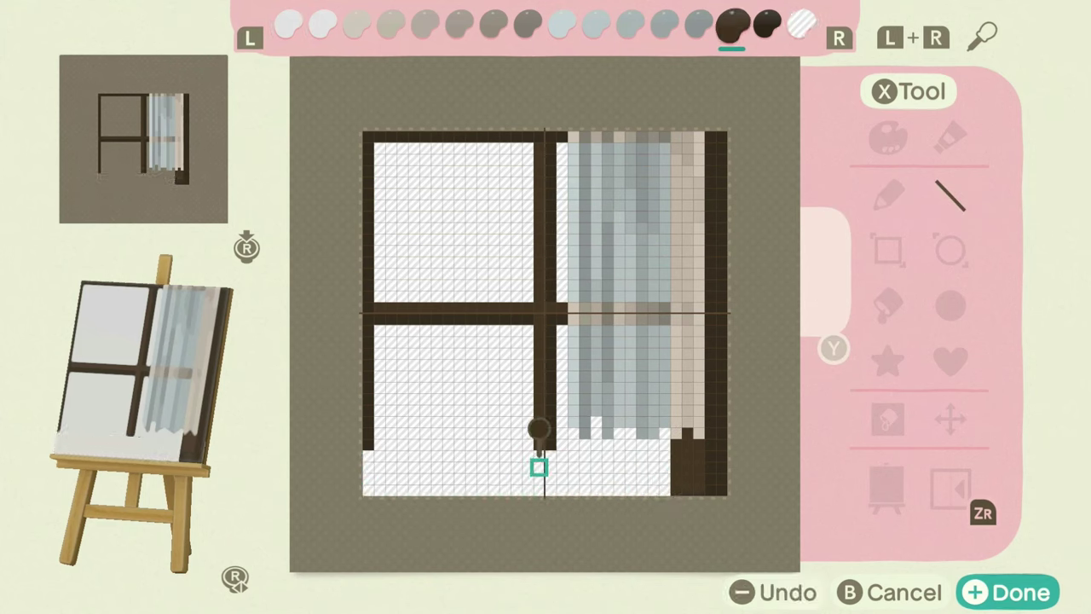
- Redraw the centre divider down to the bottom edge, the thin bottom bar and the left frame edge in dark brown
drag(539, 456, 539, 490)
drag(550, 490, 551, 444)
drag(665, 490, 368, 456)
key(r)
- Extend the beige curtain columns beside the right frame down to the bottom edge
key(l+r)
key(r)
key(r)
key(r)
mouse_move(698, 444)
mouse_down()
mouse_move(698, 489)
mouse_move(687, 433)
mouse_up()
key(l)
key(l)
key(r)
key(l)
- Extend the right curtain's blue folds to the bottom bar in varied blue-grey shades
mouse_move(676, 489)
mouse_down()
mouse_move(674, 434)
mouse_move(664, 478)
mouse_move(654, 444)
mouse_move(653, 478)
mouse_move(642, 432)
mouse_move(630, 479)
mouse_move(619, 411)
mouse_move(572, 477)
mouse_up()
key(r)
key(r)
key(r)
key(l)
key(l)
key(r)
key(r)
key(l)
key(l)
key(l)
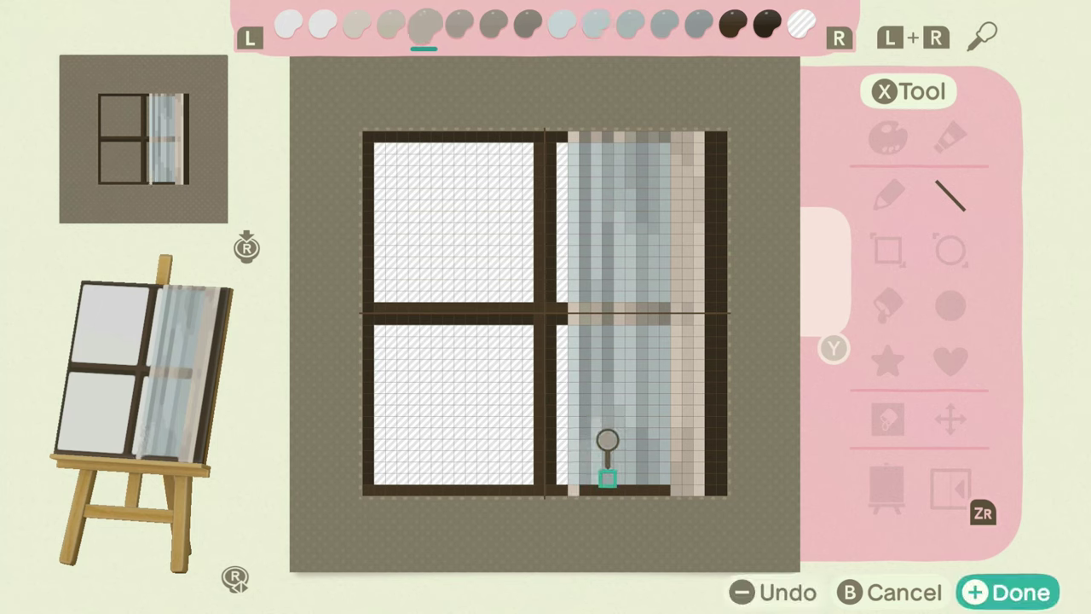
mouse_move(608, 399)
mouse_down()
mouse_move(607, 467)
mouse_move(619, 467)
mouse_up()
key(l)
key(l)
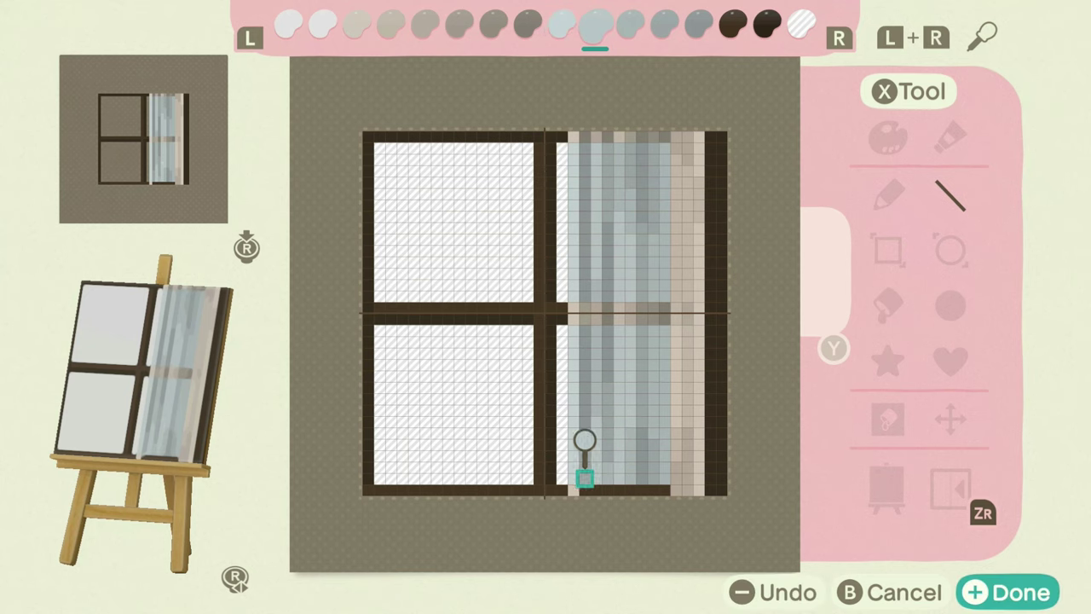
- Tint the bottom bar beneath the right curtain's folds in beige and taupe shades
key(r)
key(r)
click(607, 489)
key(l)
key(l)
key(l)
click(619, 489)
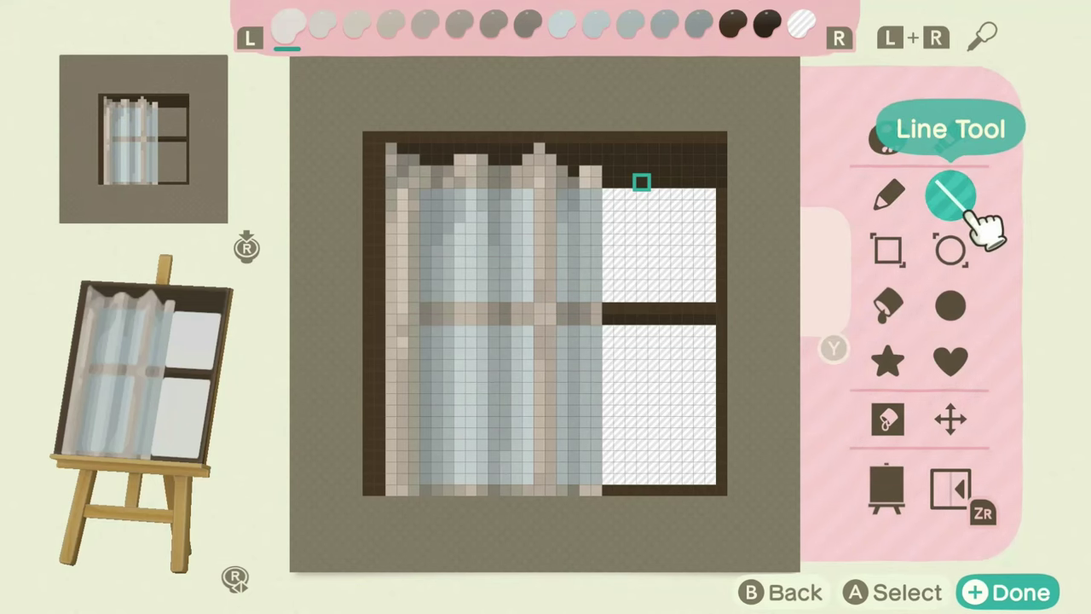
- Paint dark brown over the gathered curtain top and the curtained bottom and middle bars with the Line tool
key(Return)
mouse_move(549, 182)
mouse_down()
mouse_move(389, 181)
mouse_move(459, 159)
mouse_up()
drag(619, 490, 425, 491)
key(l)
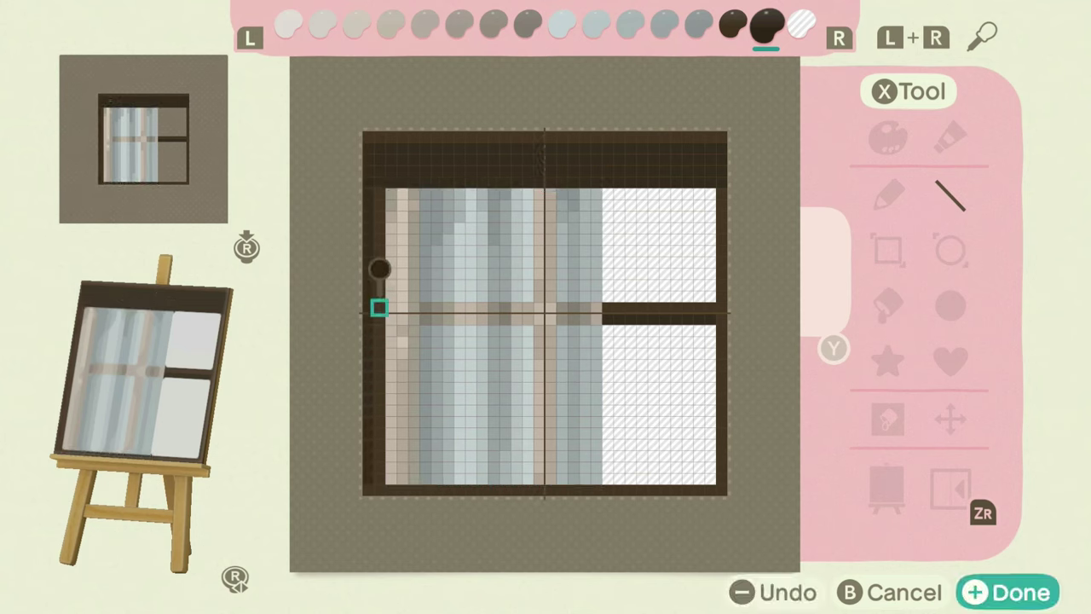
drag(619, 309, 413, 308)
key(l)
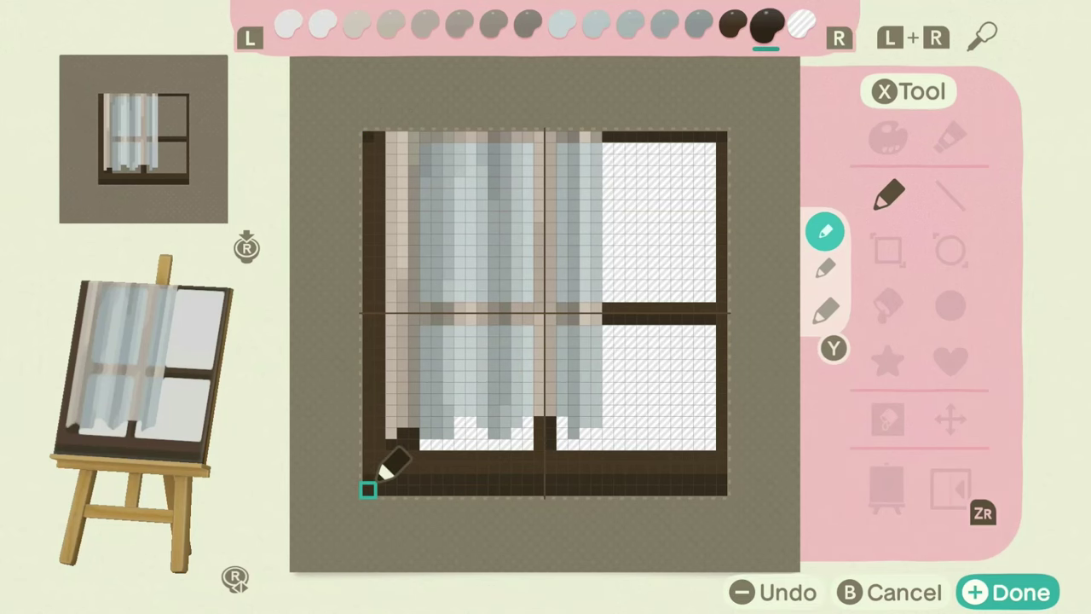
- Repaint the frame and dividers dark brown over the left curtain, and replace the thick sill with a thin bottom bar
key(x)
drag(368, 489, 368, 273)
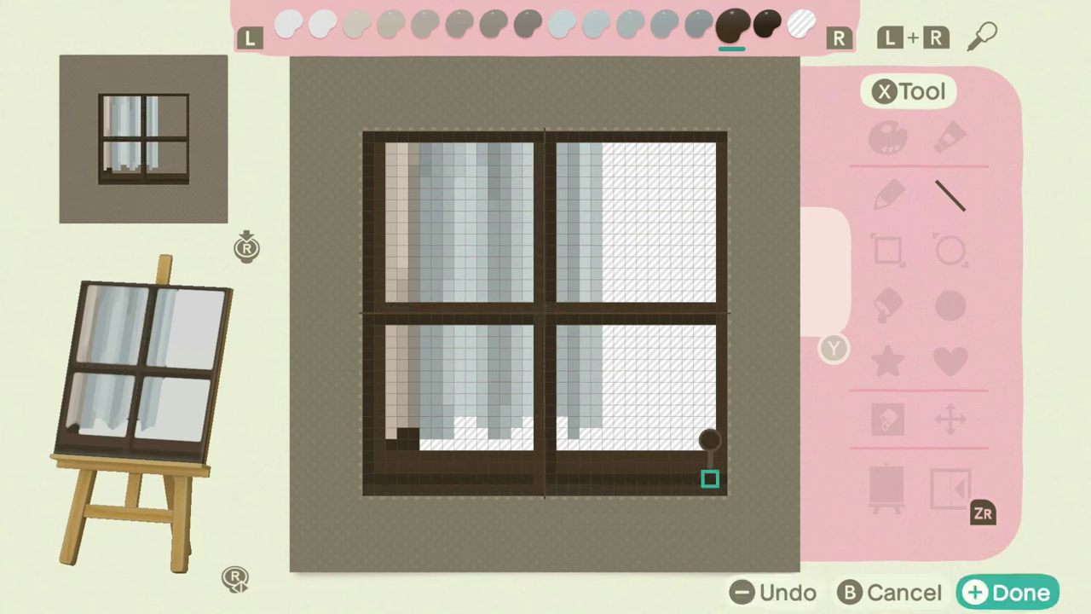
drag(722, 479, 596, 479)
key(r)
key(r)
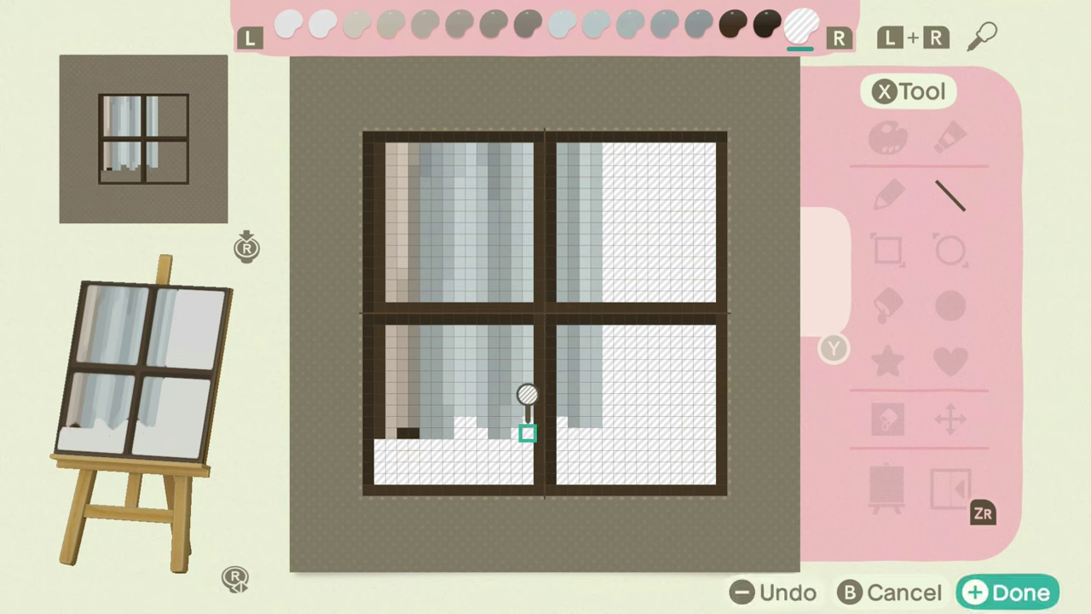
- Erase the curtain folds from the window panes to transparent, working from the lower panes up
drag(596, 410, 380, 399)
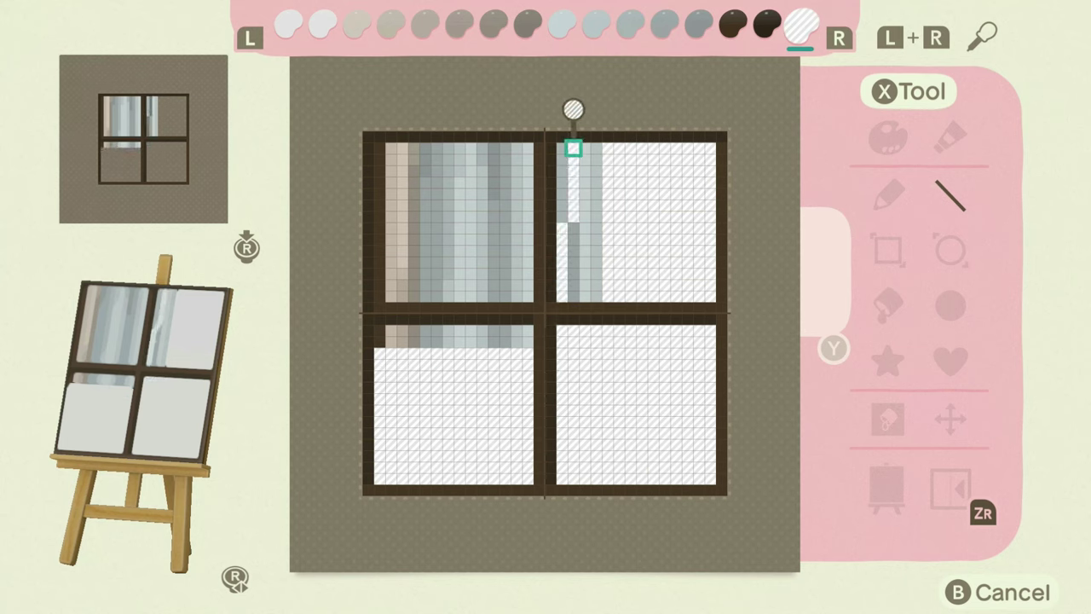
drag(573, 148, 562, 148)
mouse_move(574, 148)
mouse_down()
mouse_move(574, 295)
mouse_move(585, 148)
mouse_up()
drag(596, 148, 596, 295)
drag(527, 341, 379, 341)
drag(380, 331, 528, 331)
drag(516, 148, 505, 160)
drag(482, 273, 471, 286)
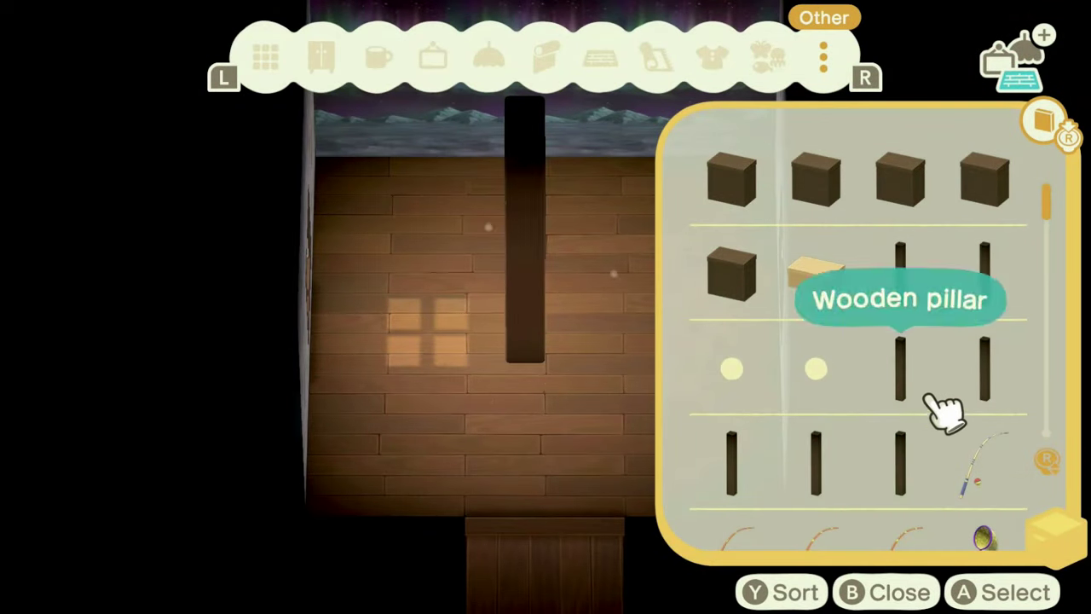
- Place another wooden pillar from storage beside the first one in the room
click(902, 368)
key(Escape)
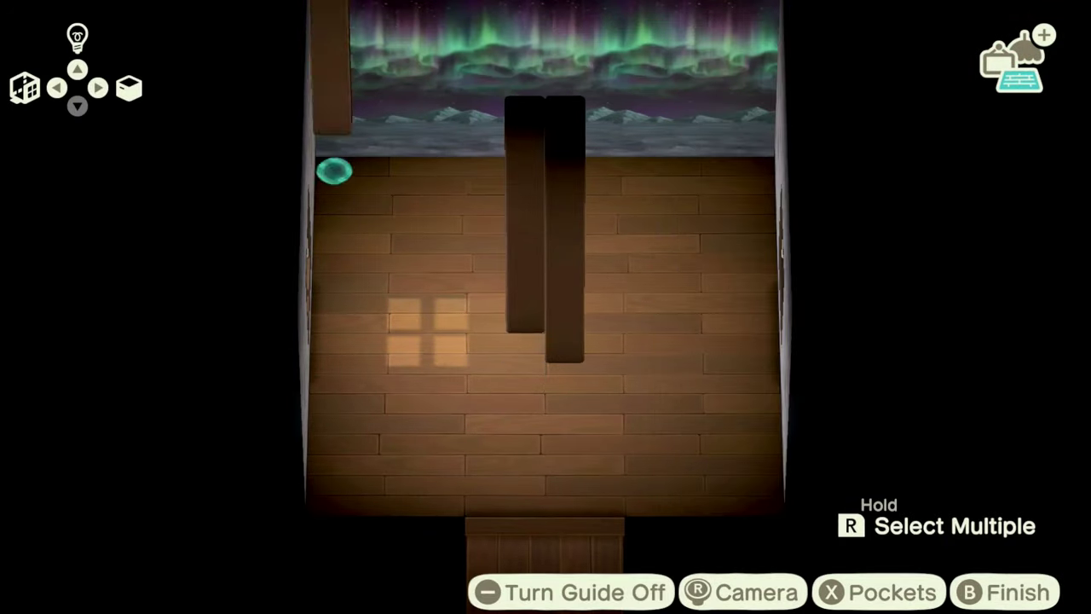
- Move the three wooden pillars against the back wall, leaving two narrow side gaps around a wider central gap
drag(525, 317, 449, 171)
drag(565, 341, 642, 170)
drag(604, 317, 755, 171)
- Take tall wooden island counters from storage and move them into the narrow gaps between the pillars along the back wall
key(Right)
click(732, 369)
click(816, 368)
click(901, 368)
click(901, 274)
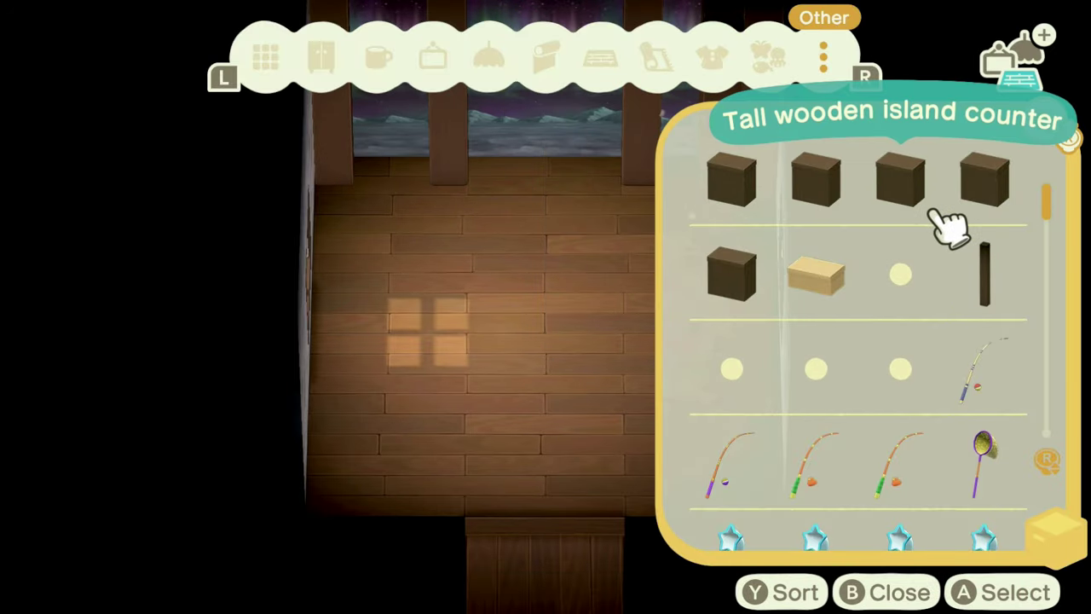
key(Escape)
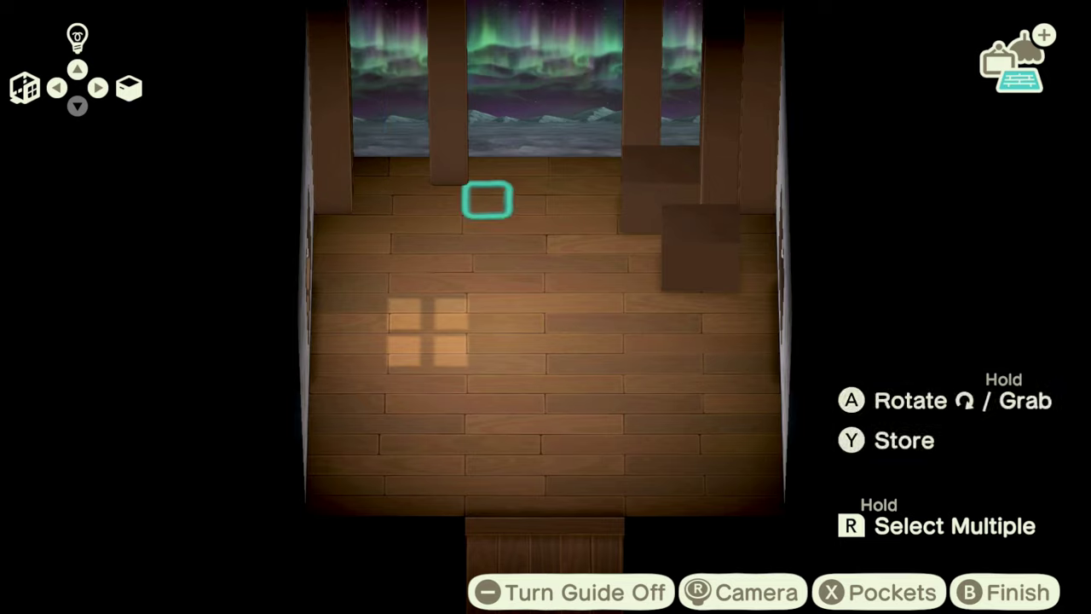
drag(661, 213, 447, 199)
drag(738, 232, 699, 185)
- Hang dark-framed window stickers on the back wall and move them to the upper parts of the gaps between the pillars
key(plus)
key(Right)
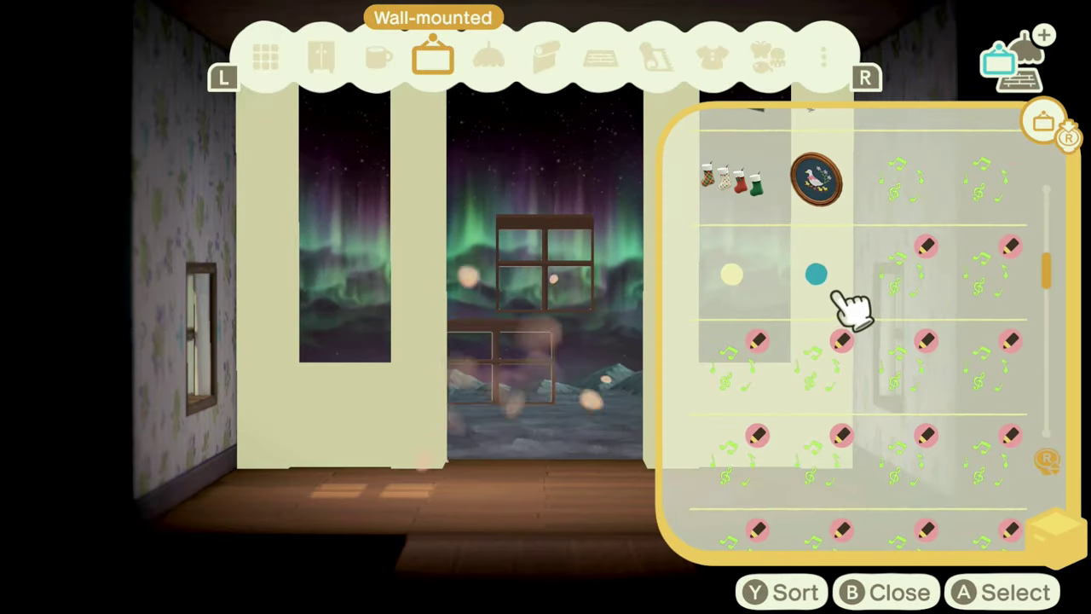
key(b)
drag(611, 226, 563, 79)
drag(555, 247, 363, 79)
drag(548, 348, 755, 80)
- Hang more customized glow-in-the-dark stickers from storage on the back wall as additional window sections
key(y)
key(y)
key(x)
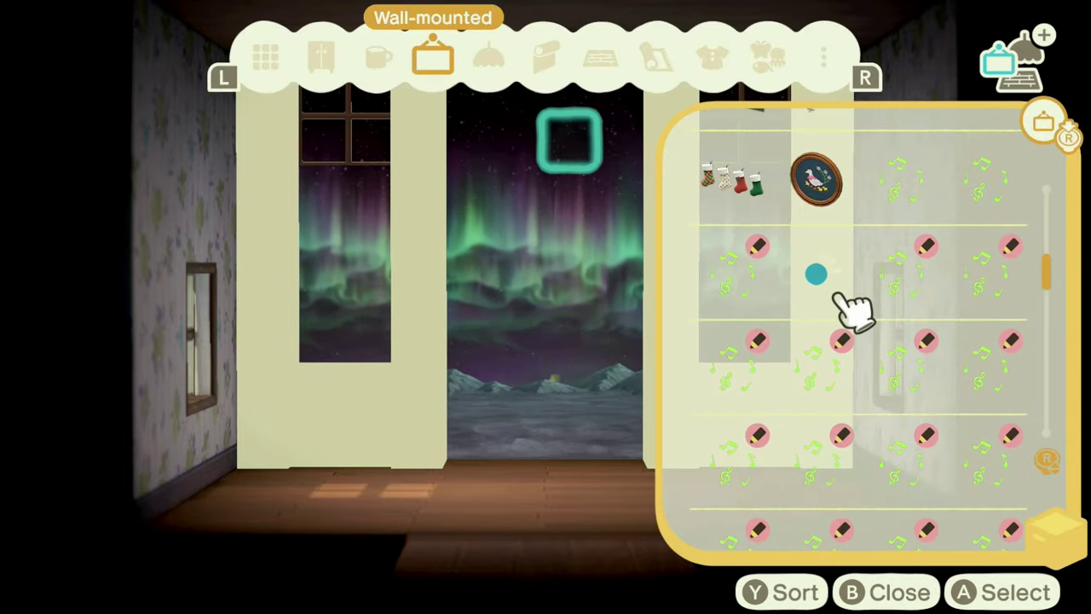
click(921, 298)
key(b)
key(y)
key(x)
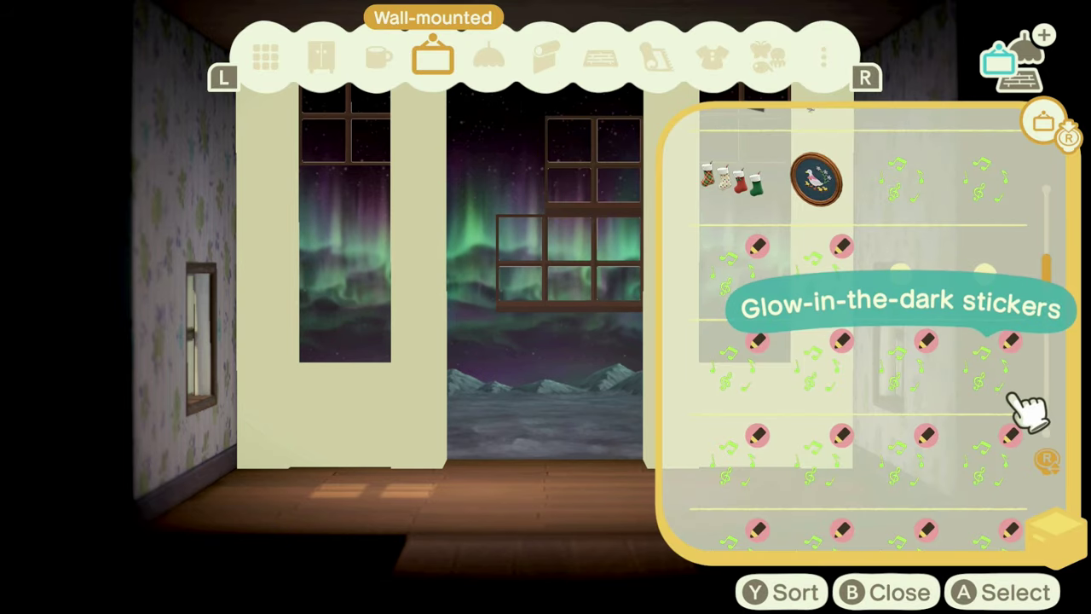
click(1010, 397)
click(752, 486)
click(837, 488)
click(923, 489)
key(b)
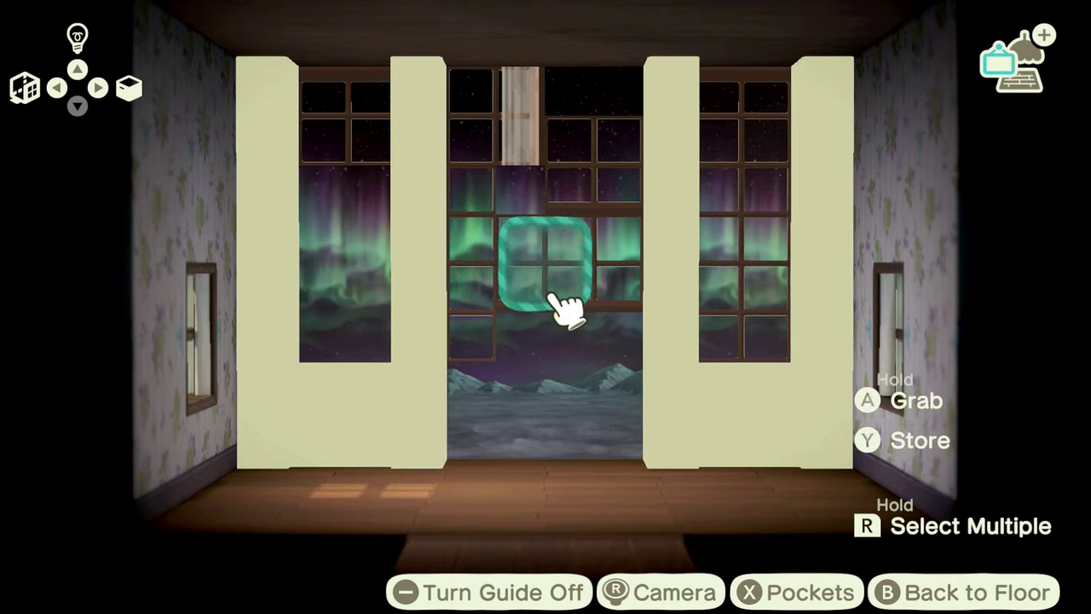
- Move the plain window stickers from the central gap into the two side gaps, stacking them down to the counters
drag(543, 317, 743, 328)
drag(607, 258, 589, 358)
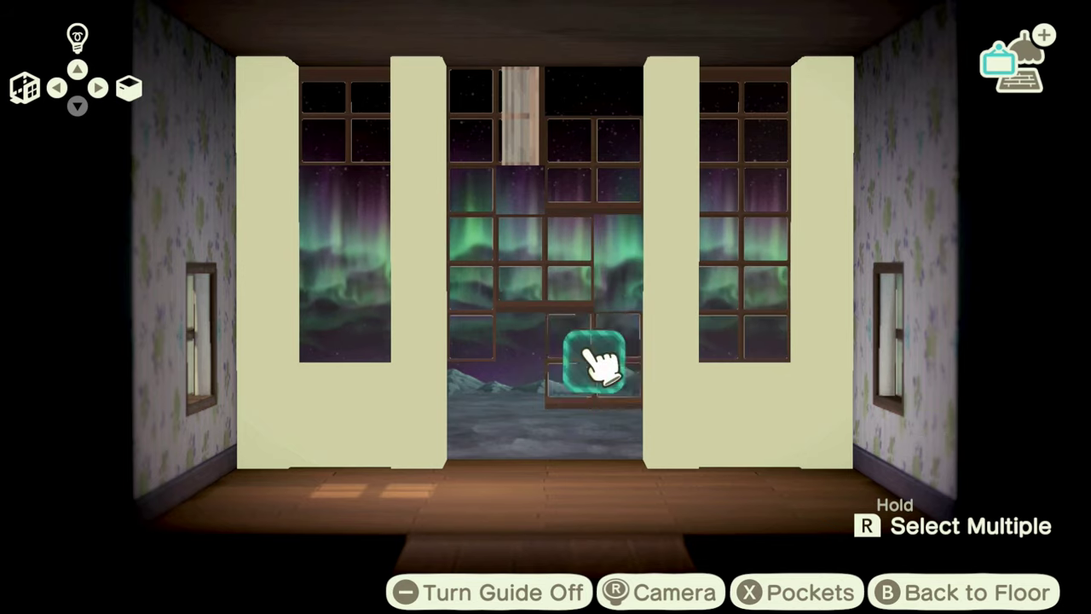
drag(558, 277, 748, 374)
drag(602, 358, 377, 372)
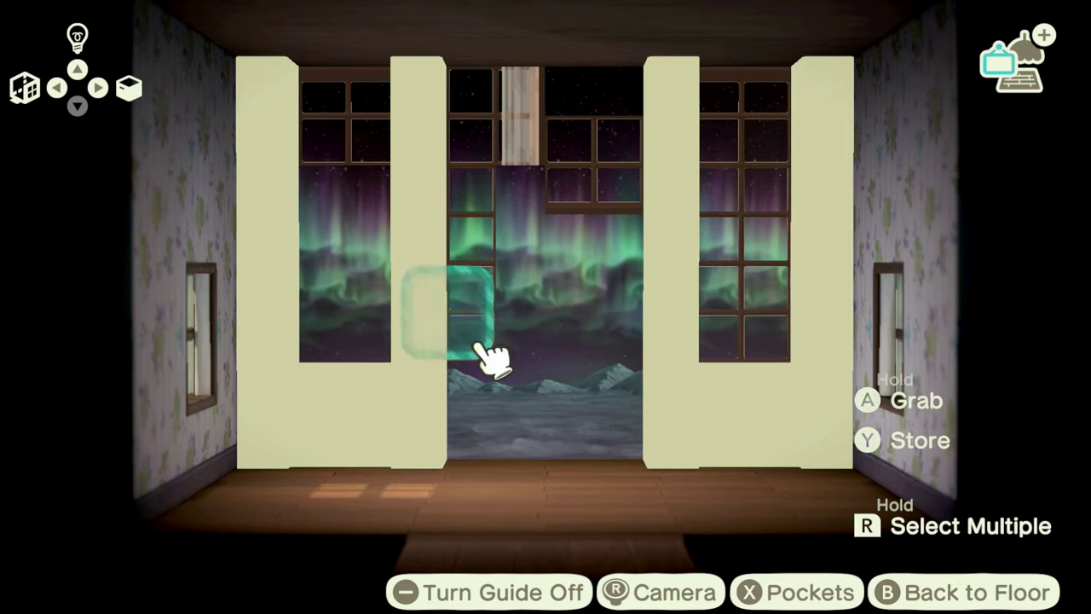
drag(477, 342, 350, 336)
- Take more customized curtained window stickers from storage and hang them in the central gap
key(x)
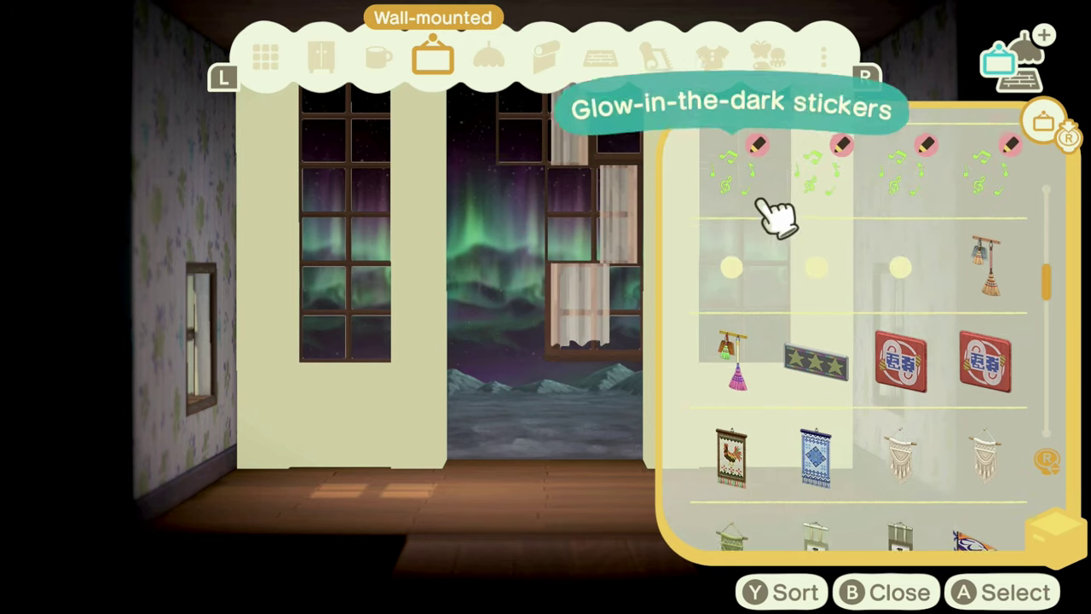
click(928, 210)
click(845, 212)
key(b)
- Rearrange the curtained window stickers into two columns in the central gap, with the curtains along the outer edges
drag(555, 96, 491, 89)
drag(630, 107, 617, 375)
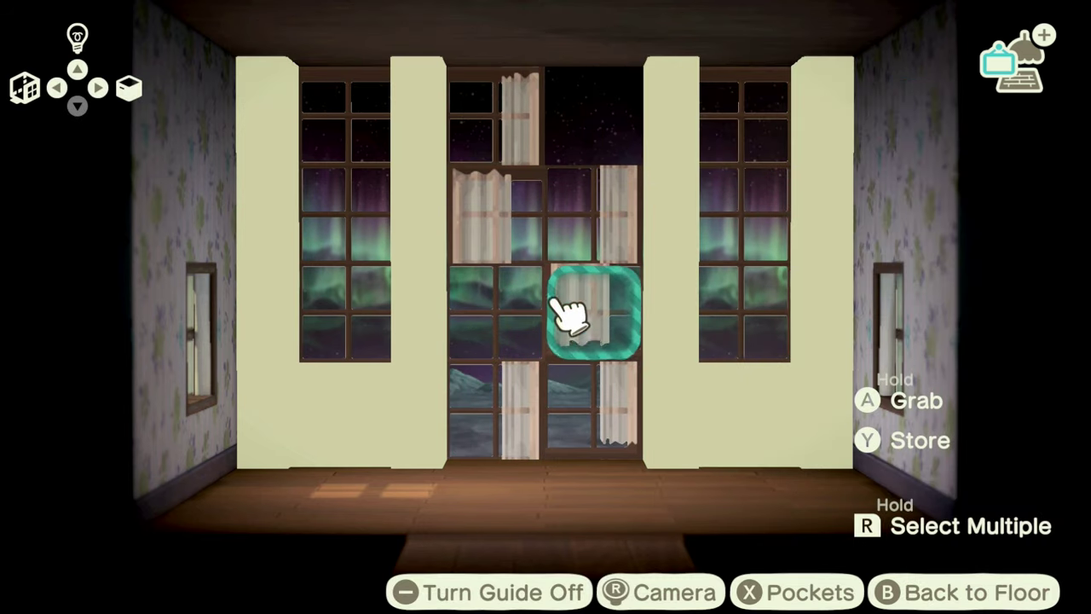
drag(503, 136, 611, 85)
drag(495, 201, 500, 85)
drag(639, 373, 518, 341)
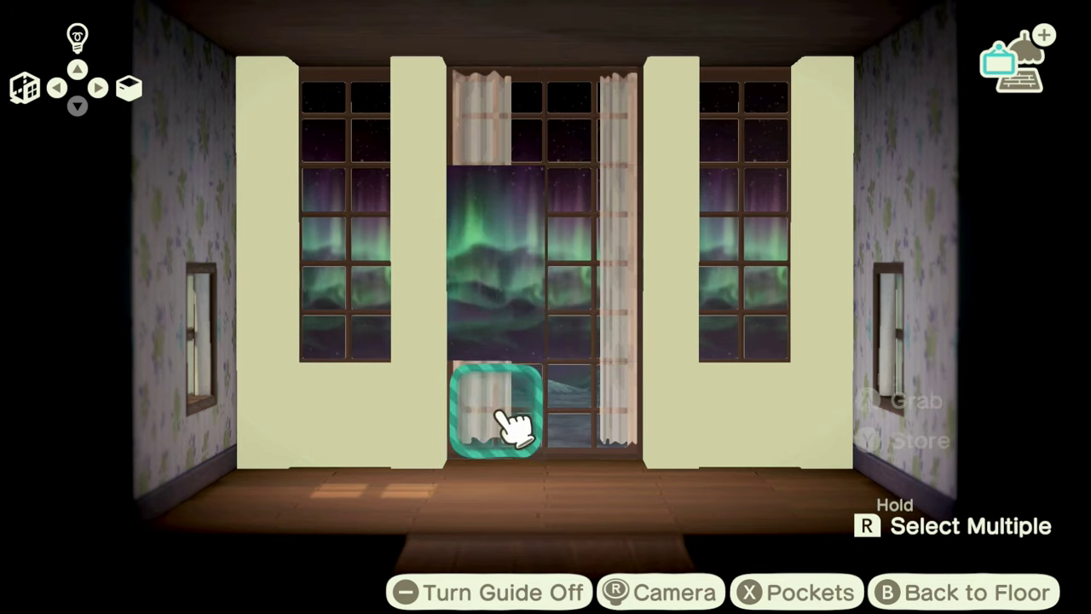
- Hang spiral chandeliers from the ceiling above the two counters at the back wall
key(x)
scroll(776, 222, down, 5)
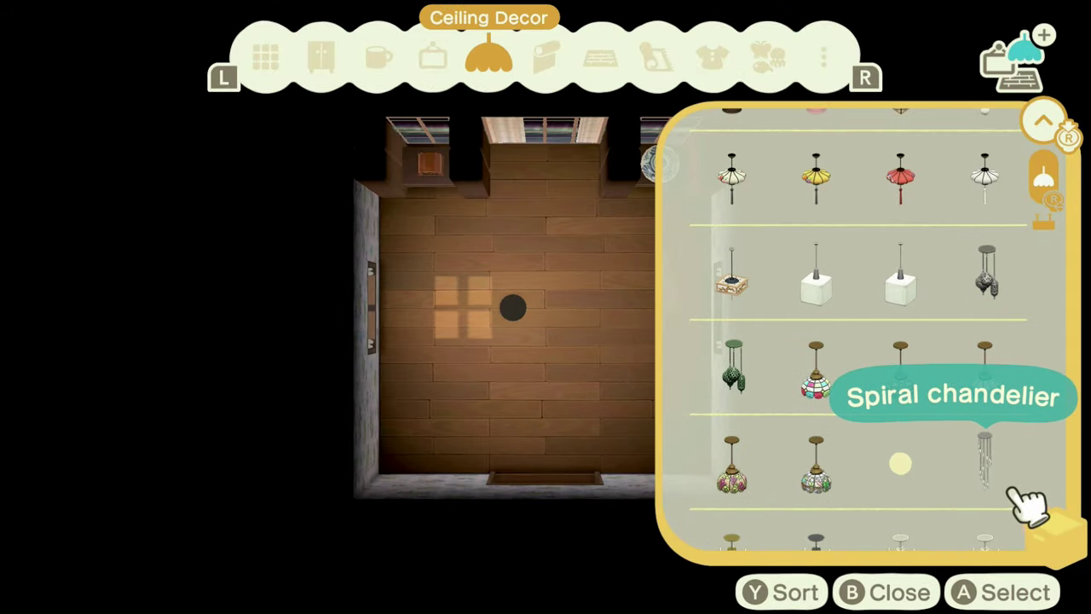
click(759, 490)
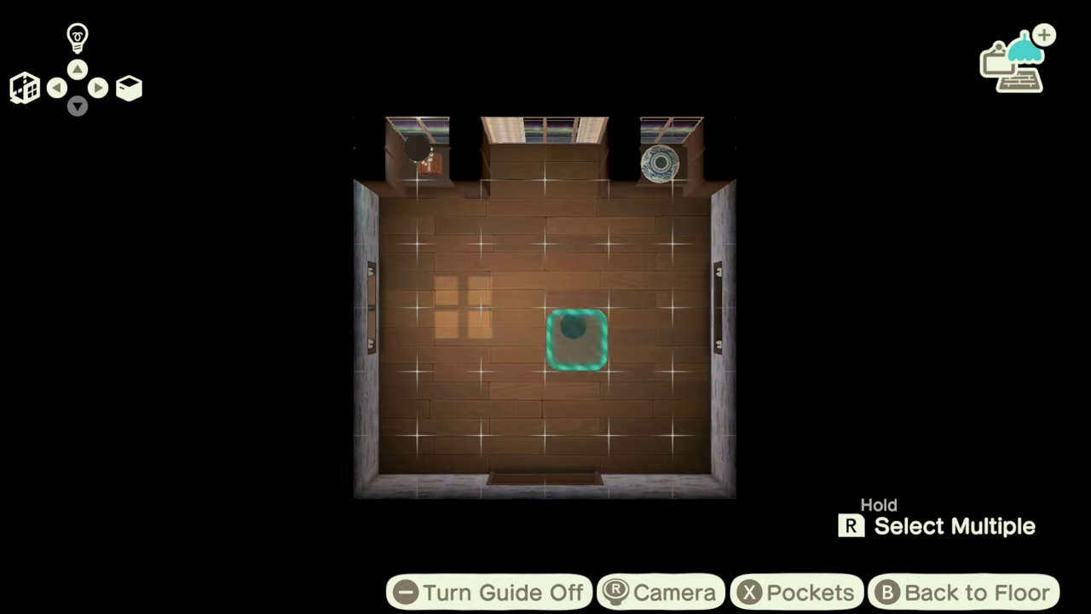
click(672, 147)
- Hang a wheel-shaped candle chandelier in the room's centre and lay a large beige floral rug on the floor
key(x)
click(763, 299)
click(546, 276)
key(x)
click(904, 465)
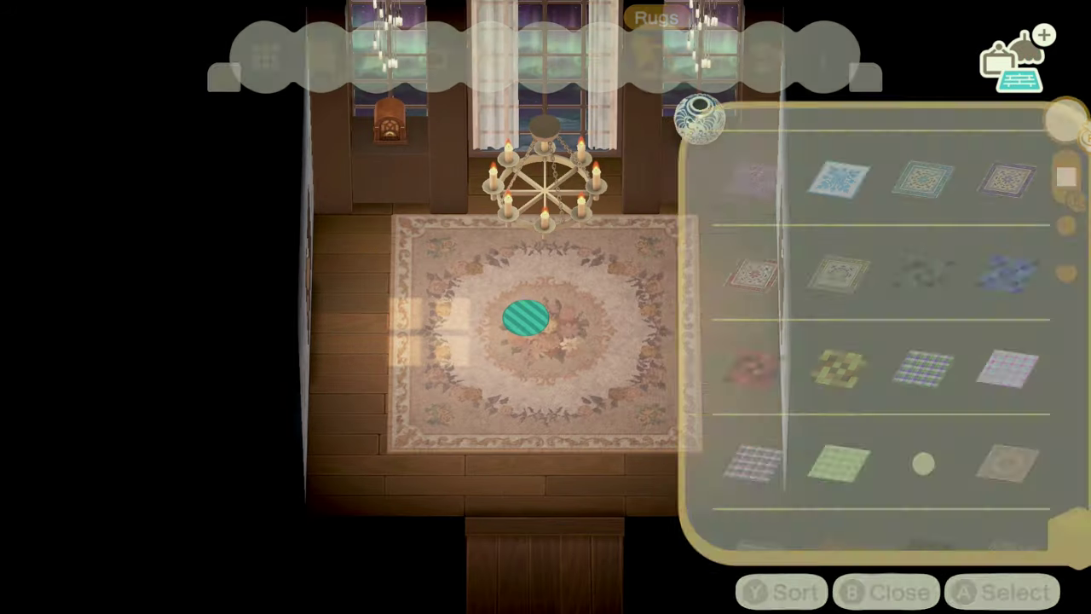
- Place two brown leather sofas on opposite sides of the rug and rotate them to face each other
key(x)
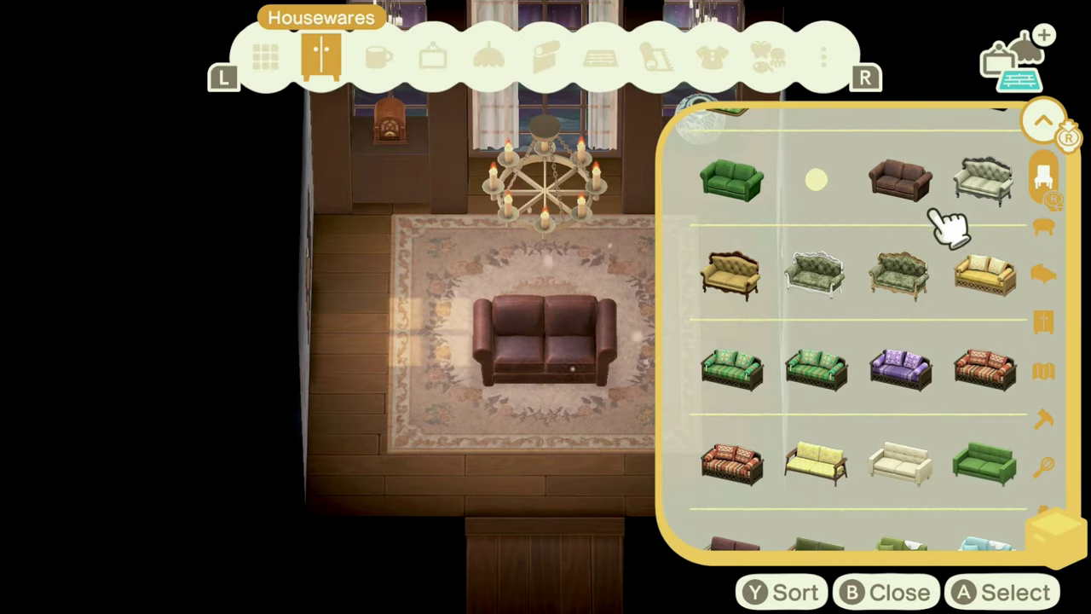
click(929, 212)
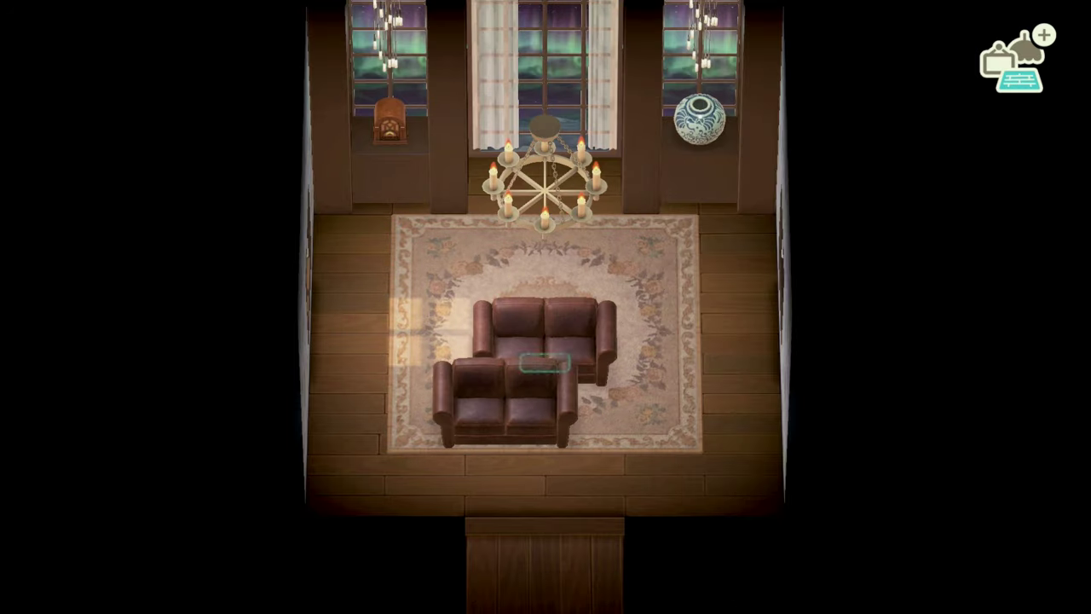
drag(547, 341, 677, 345)
click(677, 345)
drag(521, 424, 431, 339)
click(430, 340)
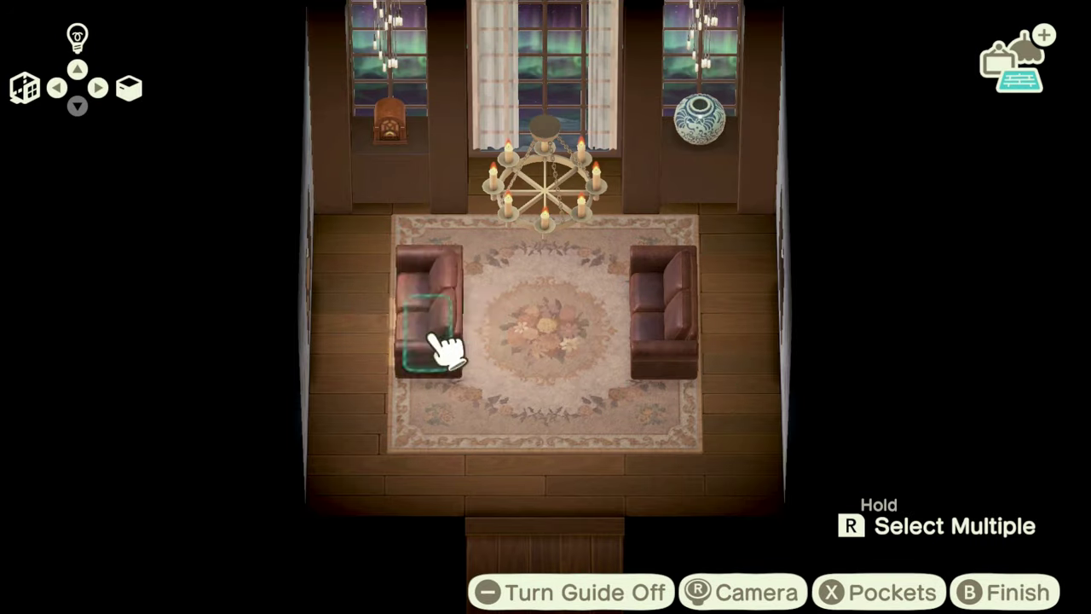
click(431, 339)
click(431, 338)
- Place a blue oval table between the two sofas and set a tea tray in the middle of it
key(x)
click(650, 175)
click(548, 336)
key(x)
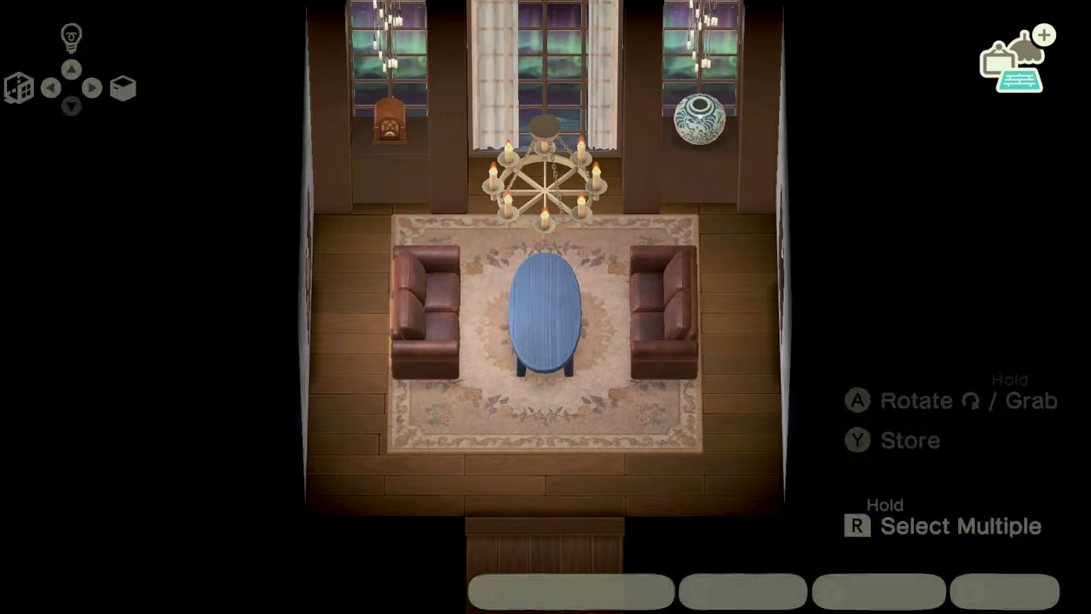
key(r)
click(991, 186)
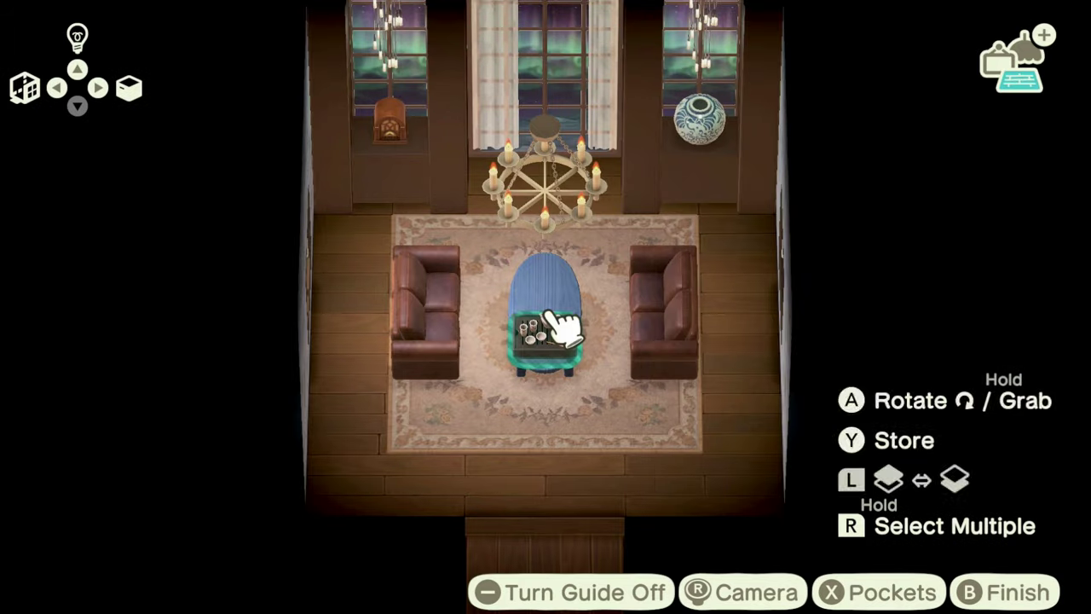
drag(548, 321, 540, 303)
- Take a brown wooden table and a desk from storage to furnish the front of the room
key(Right)
key(l)
click(925, 298)
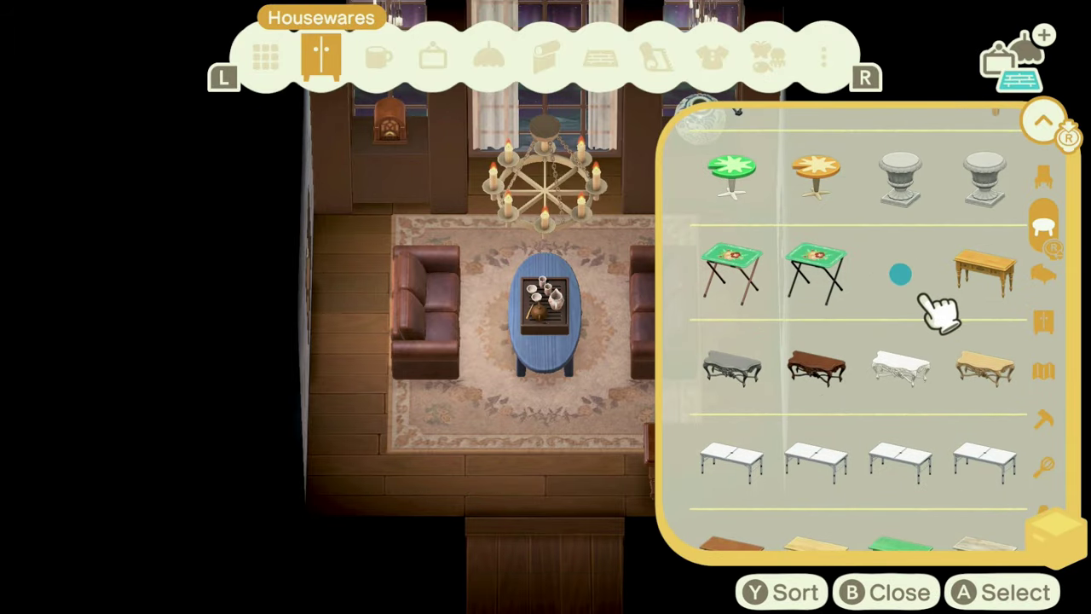
key(x)
scroll(816, 368, down, 5)
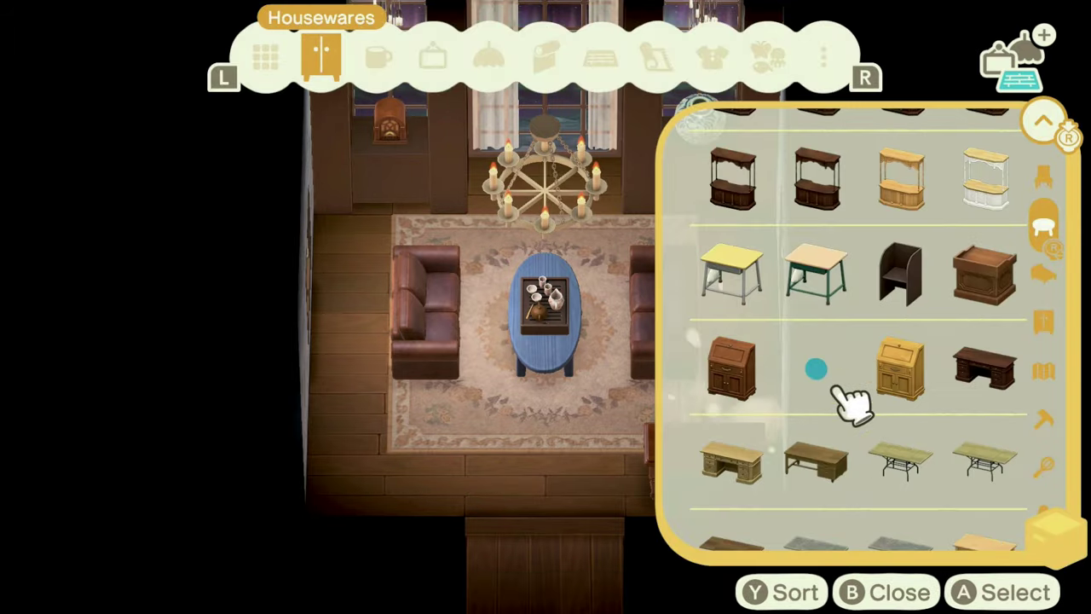